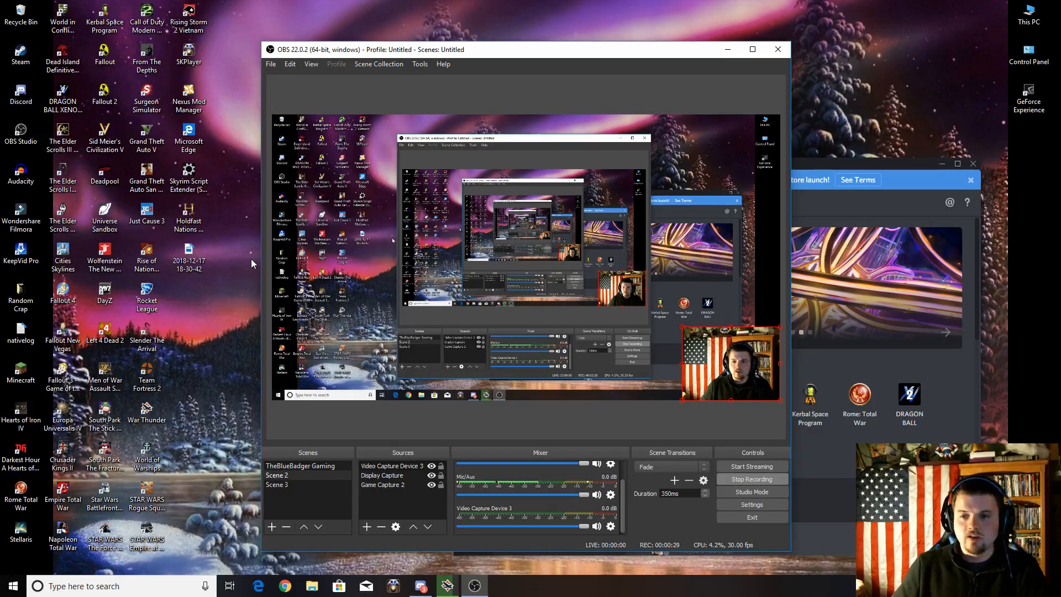
# Step: Minimize the OBS and Discord windows, launch Wondershare Filmora and start a new movie in Full Feature Mode
pyautogui.click(727, 49)
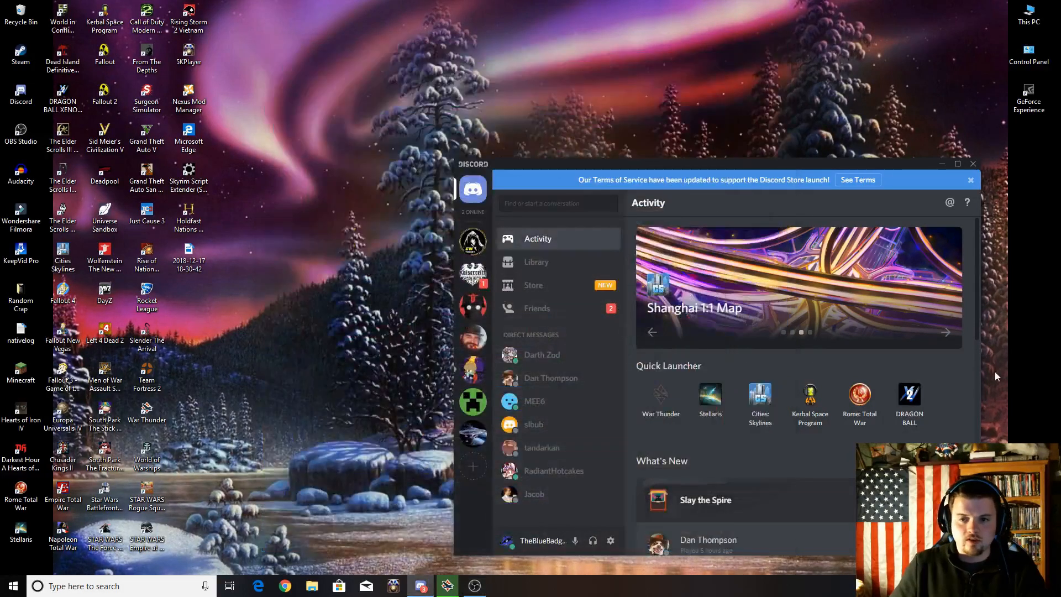
pyautogui.click(941, 165)
pyautogui.moveTo(476, 587)
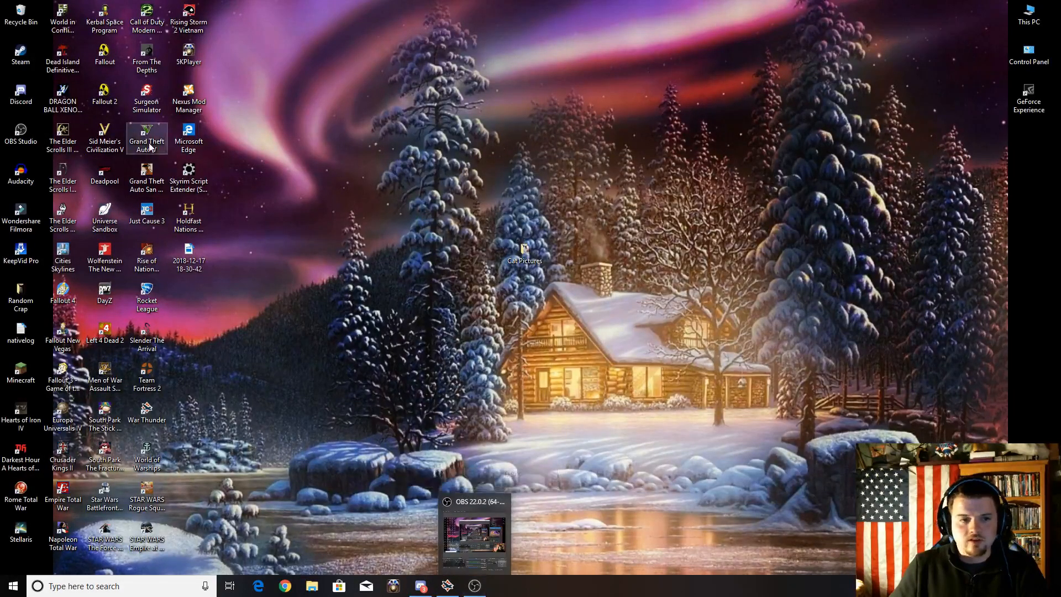
pyautogui.doubleClick(24, 221)
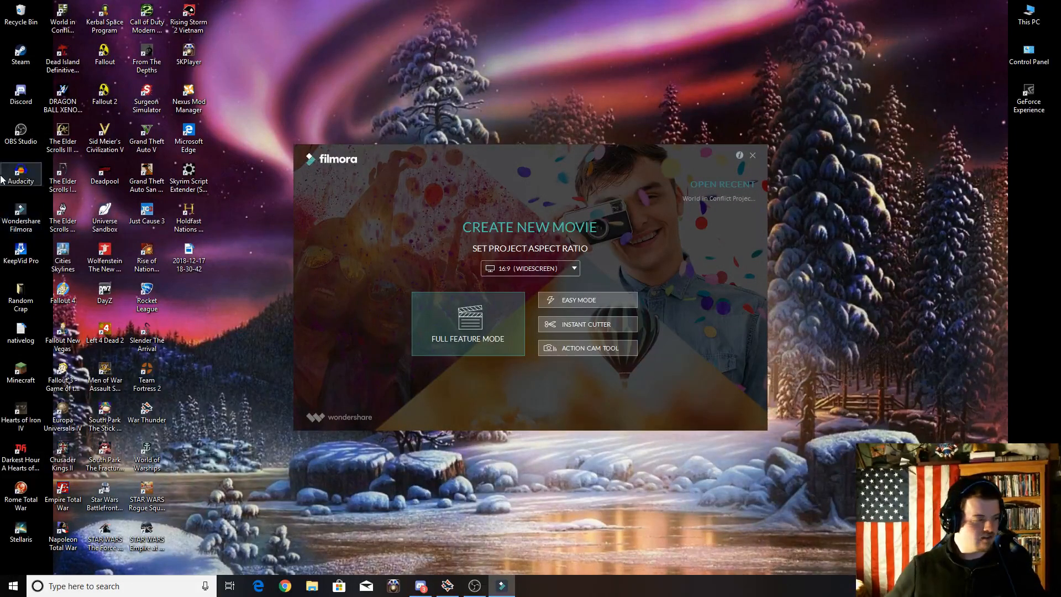
pyautogui.click(435, 313)
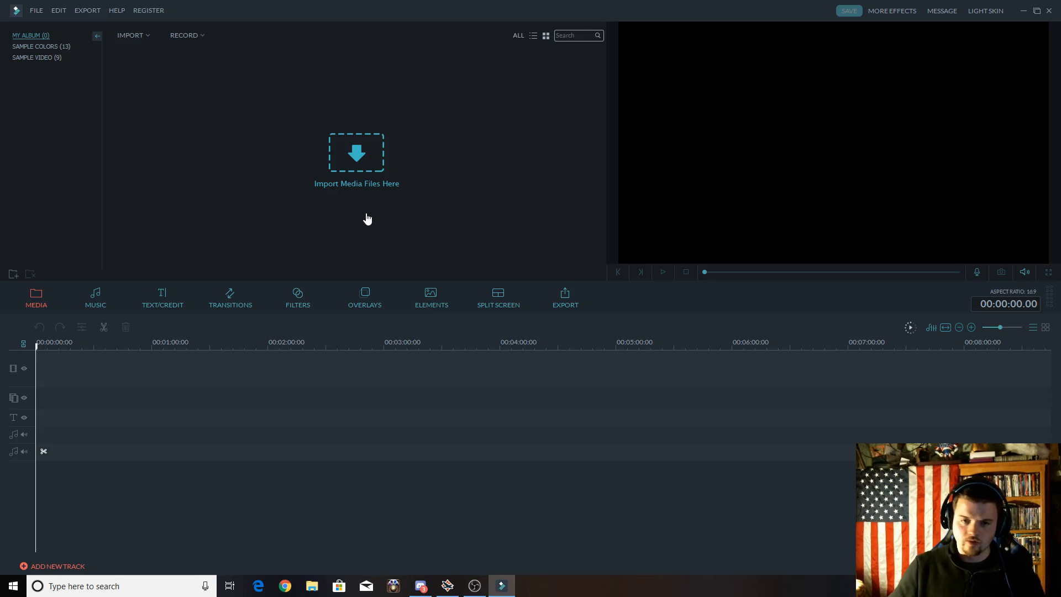
# Step: Import all six images, Picture 1 to Picture 6, from the Cat Pictures folder on the Desktop into the media library
pyautogui.click(360, 157)
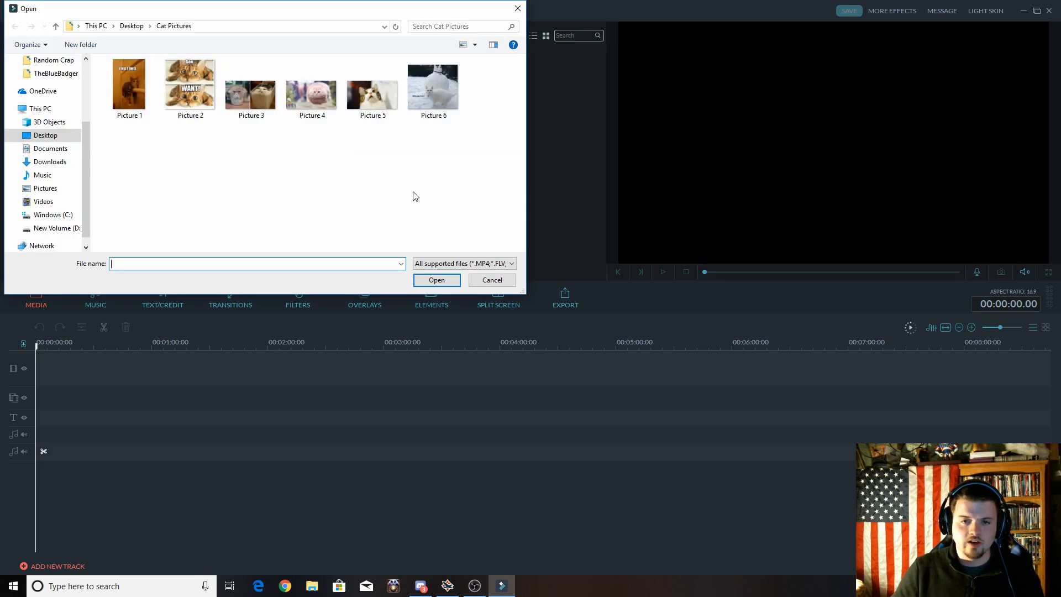
pyautogui.click(45, 137)
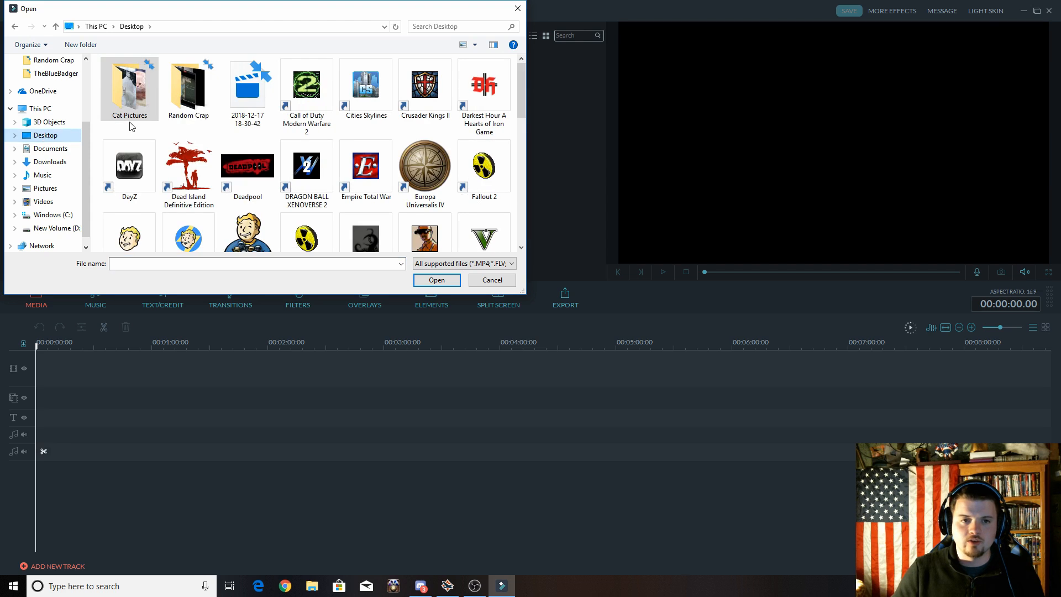
pyautogui.doubleClick(116, 89)
pyautogui.moveTo(457, 181); pyautogui.dragTo(129, 90)
pyautogui.moveTo(481, 210); pyautogui.dragTo(93, 77)
pyautogui.click(437, 281)
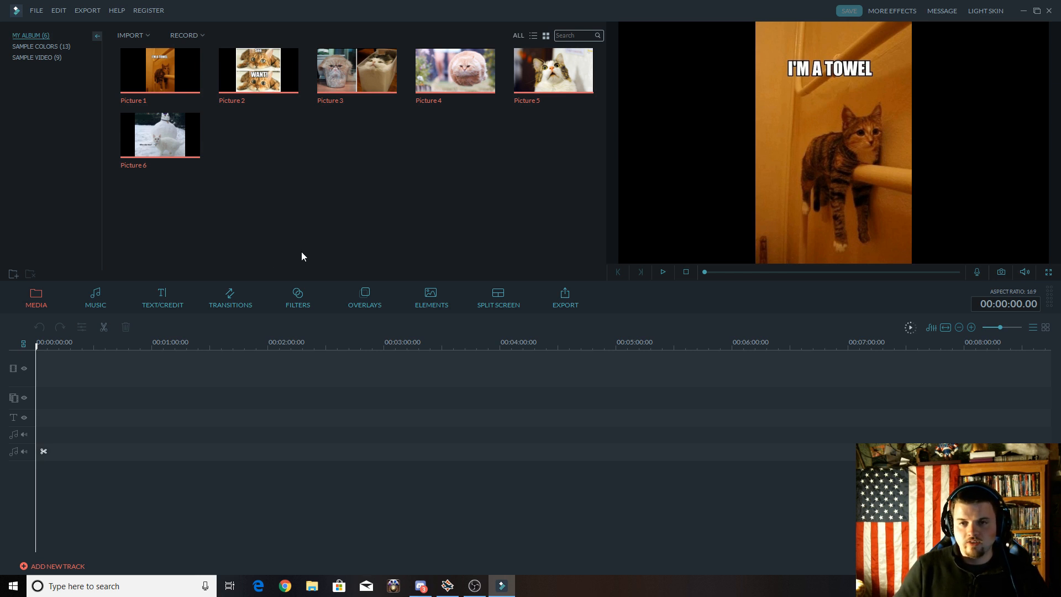
# Step: Add the Opener 8 title template at the start of the timeline and play it back in the preview
pyautogui.click(158, 300)
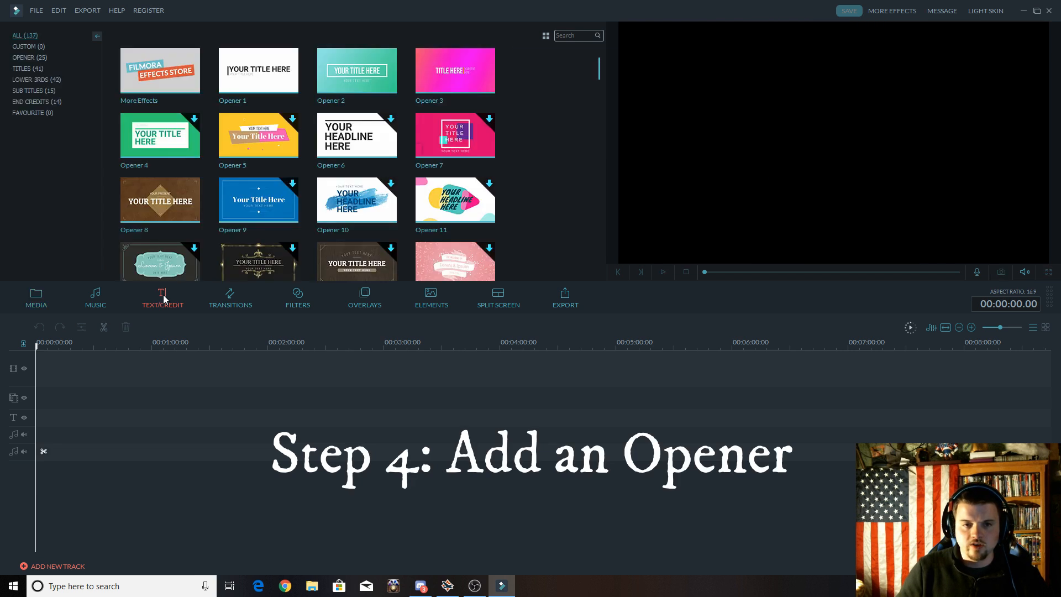
pyautogui.click(30, 57)
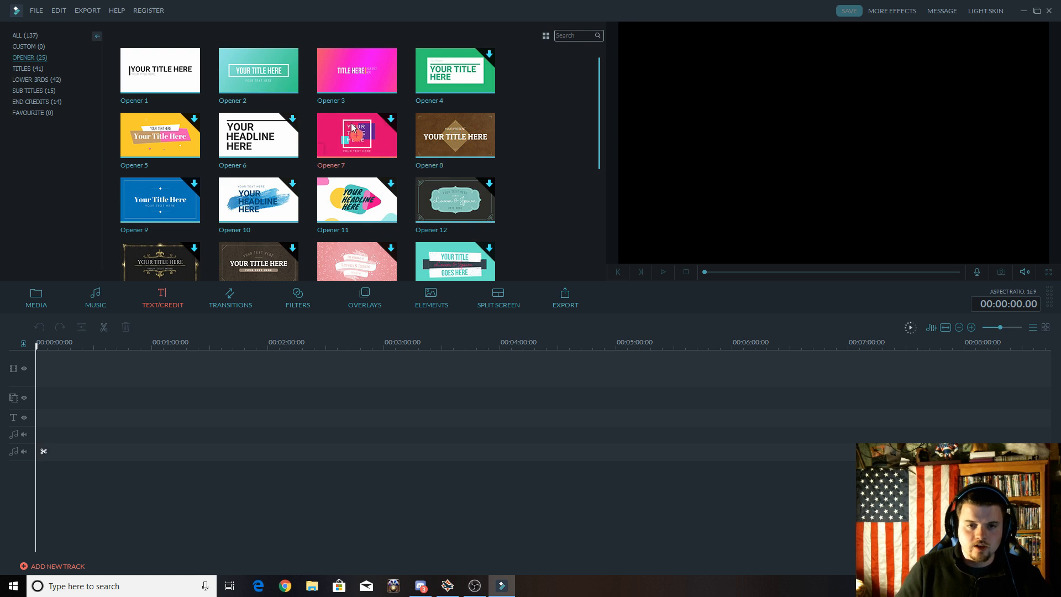
pyautogui.scroll(-5, 309, 158)
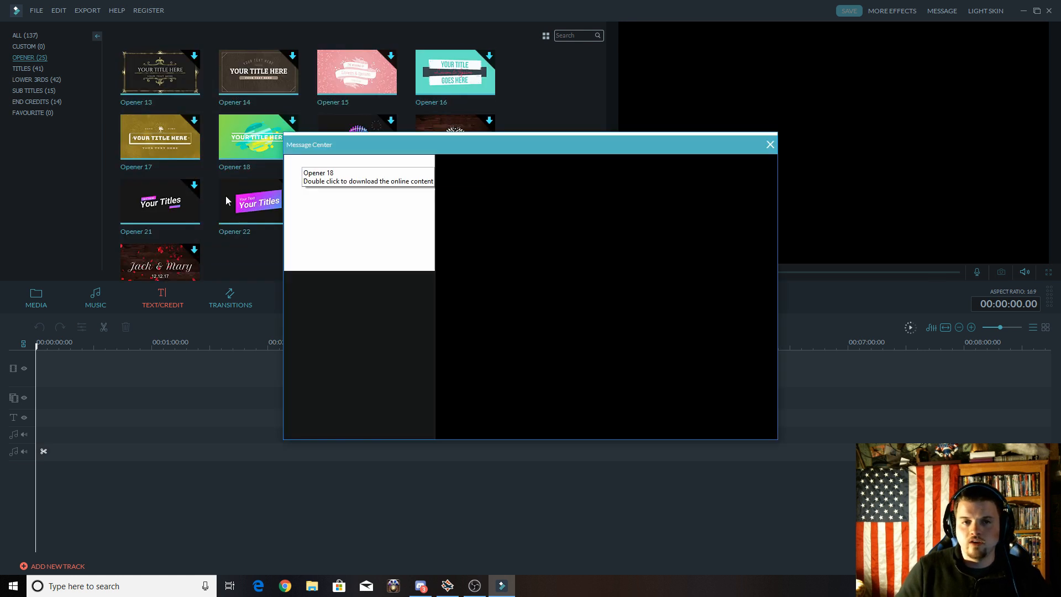
pyautogui.click(771, 147)
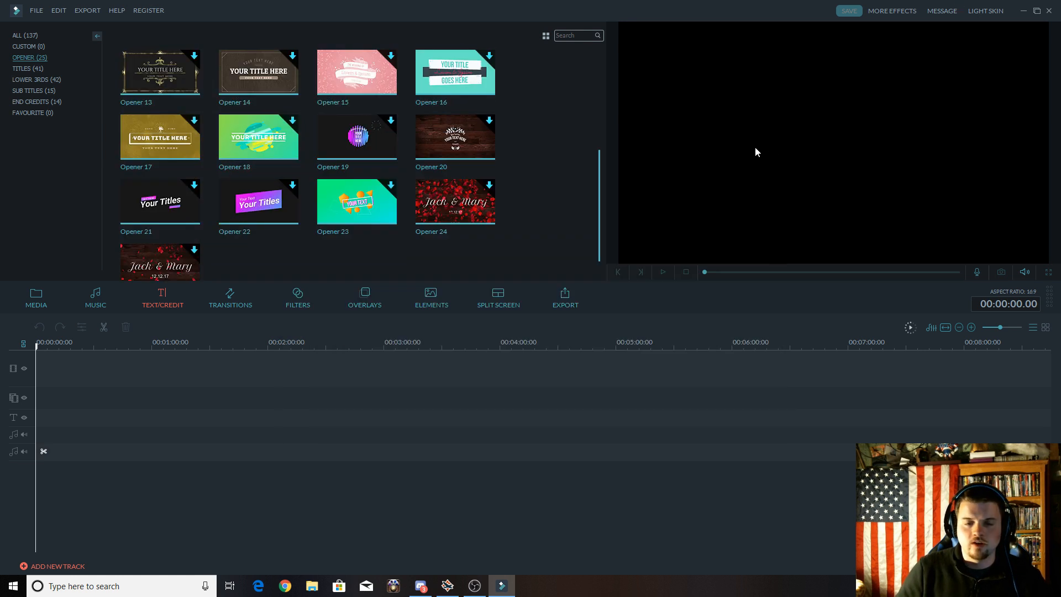
pyautogui.scroll(5, 479, 161)
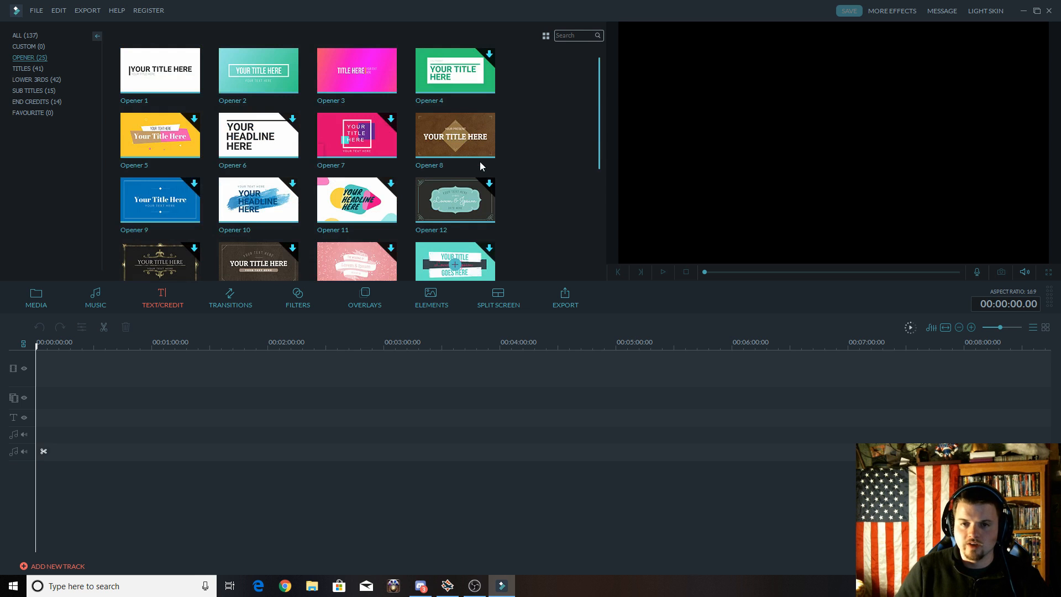
pyautogui.click(455, 138)
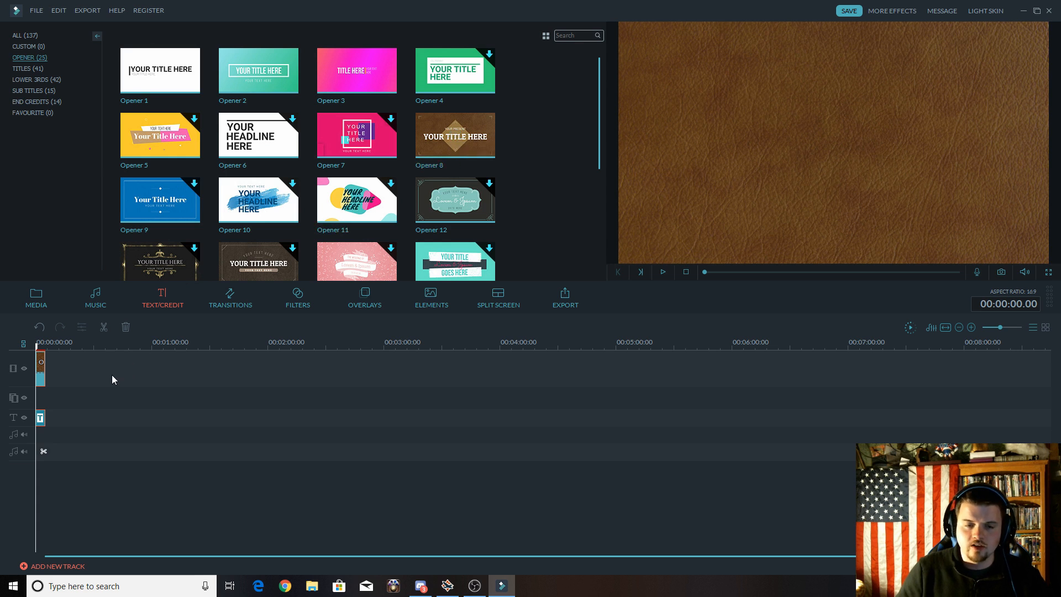
pyautogui.press('space')
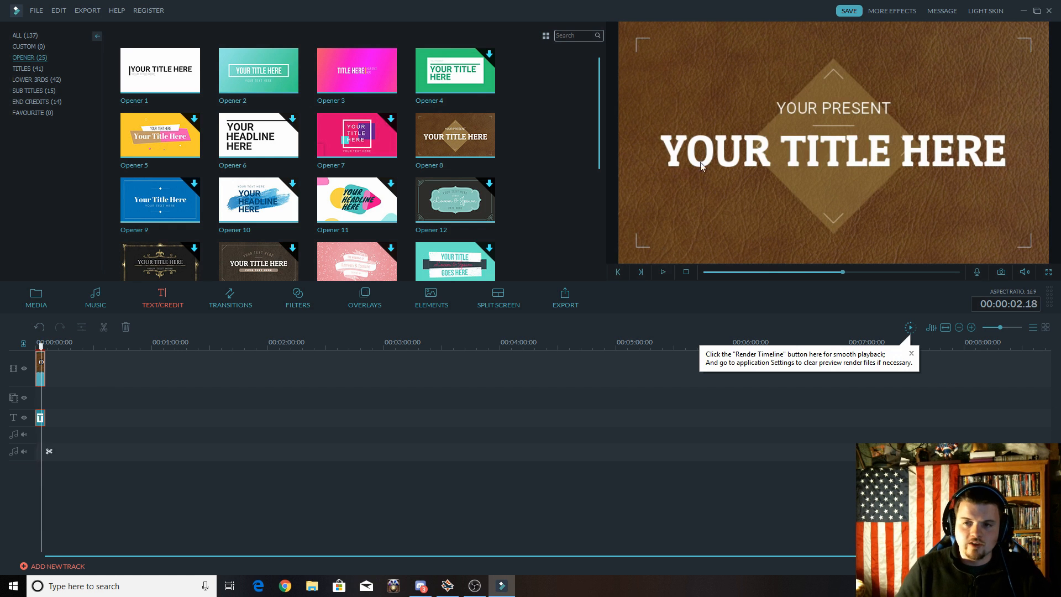
pyautogui.press('space')
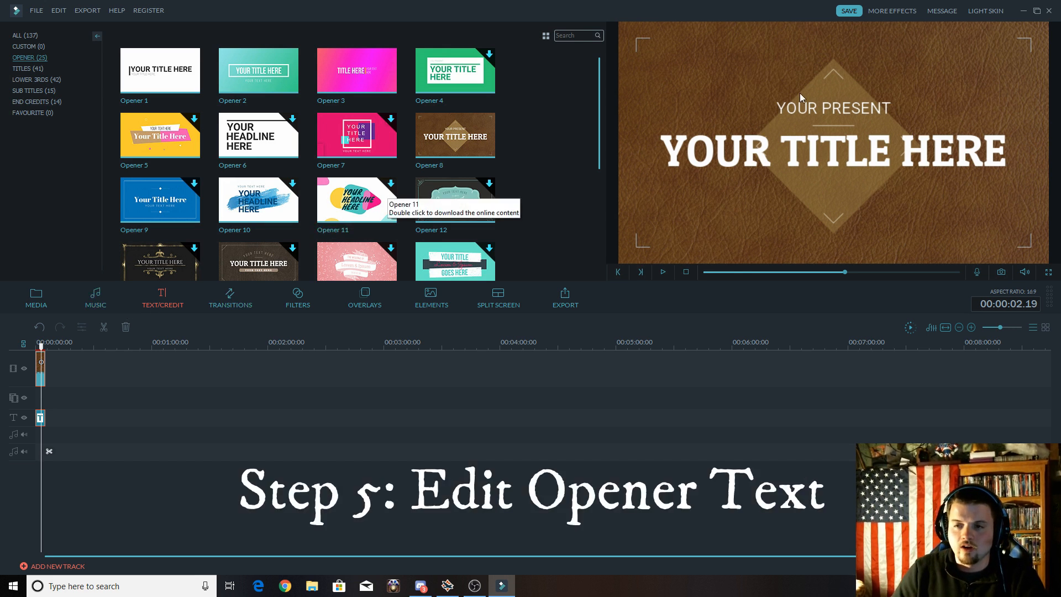
# Step: Delete the small "YOUR PRESENT" text line from the opener
pyautogui.doubleClick(834, 110)
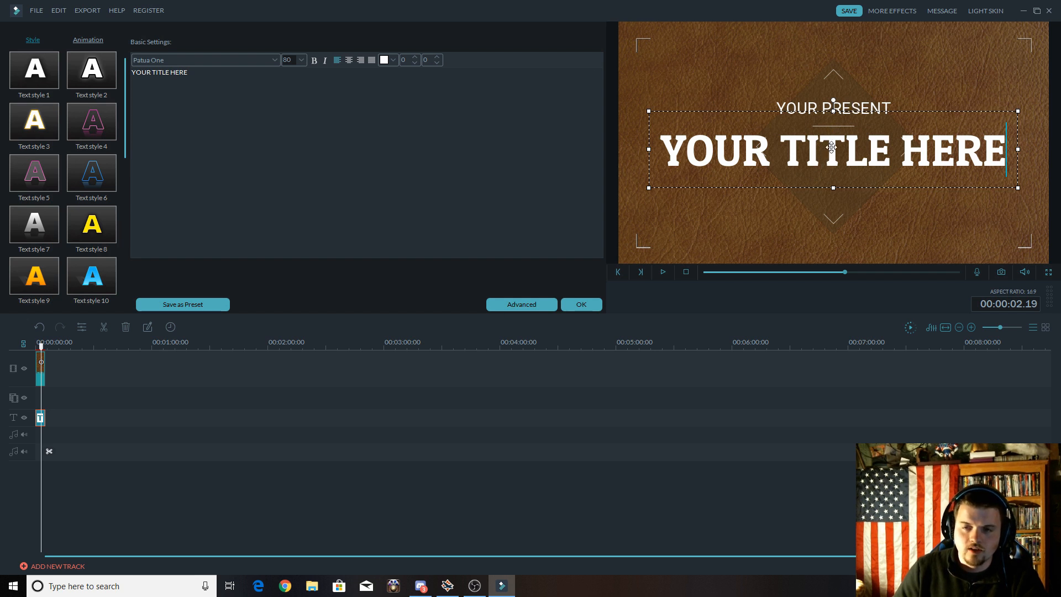
pyautogui.click(849, 104)
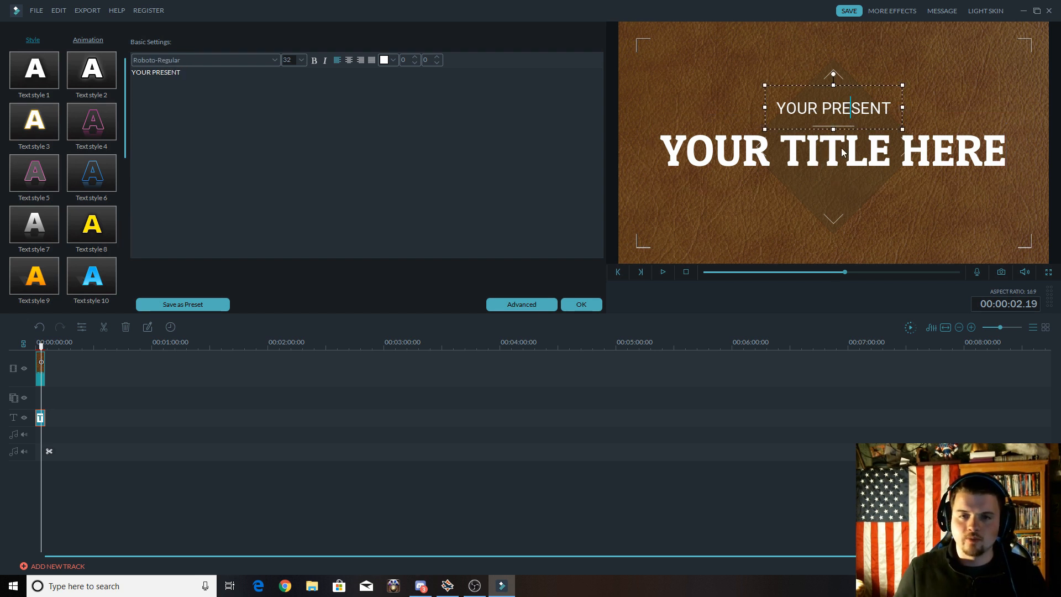
pyautogui.click(891, 110)
pyautogui.moveTo(891, 110); pyautogui.dragTo(747, 103)
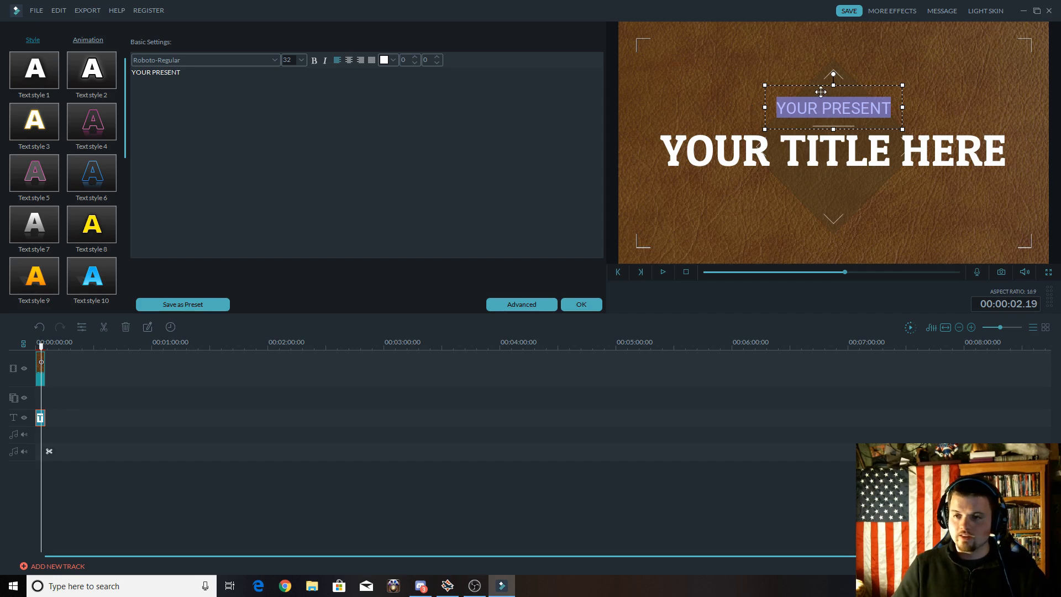
pyautogui.press('BackSpace')
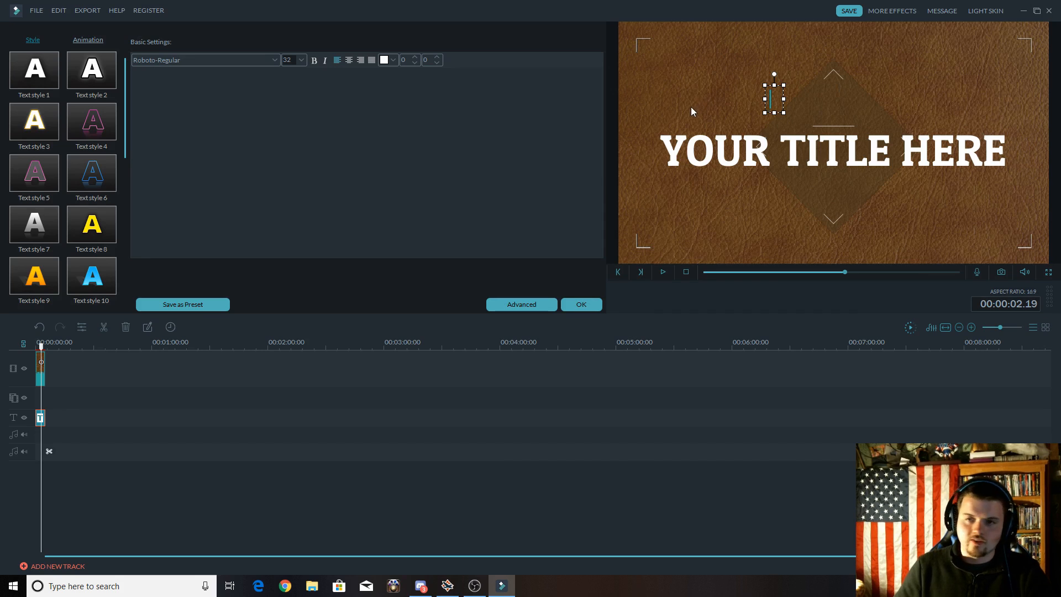
pyautogui.click(929, 84)
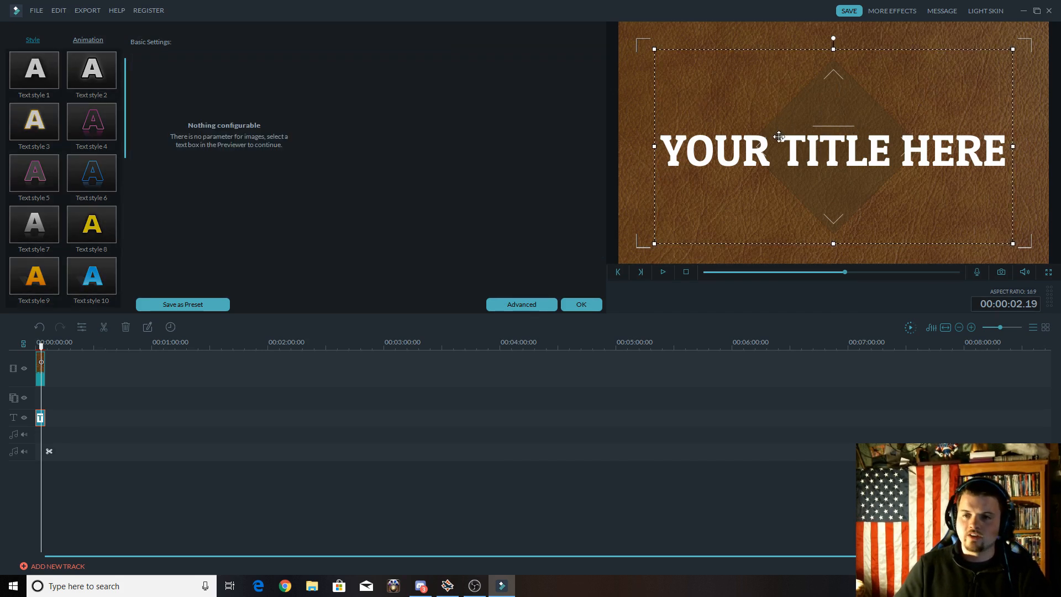
# Step: Replace the opener's main title text with "Funny Cat Photos" and apply the text edit
pyautogui.click(761, 144)
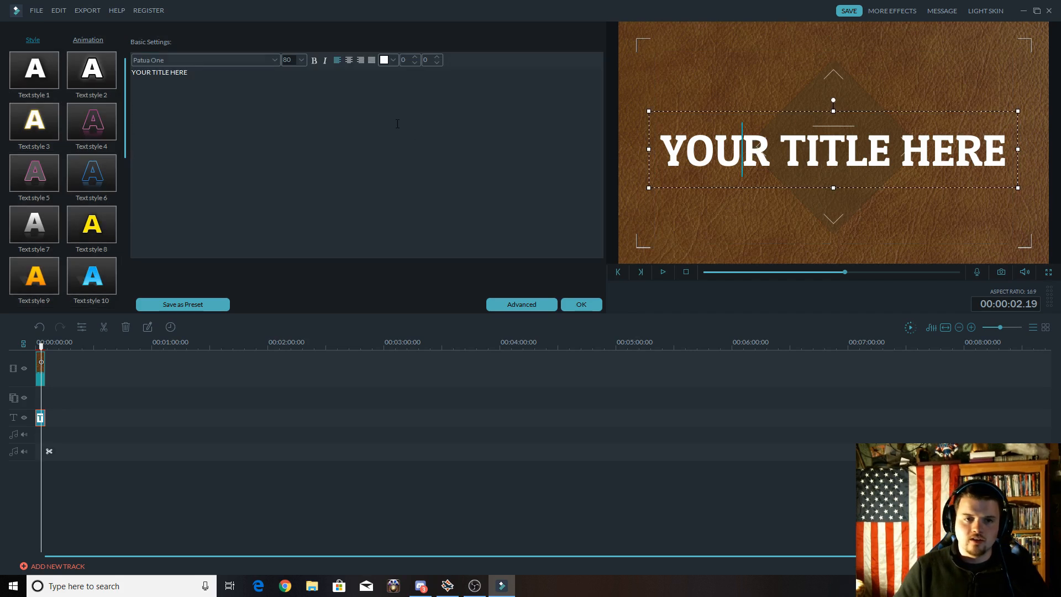
pyautogui.hotkey('ctrl', 'a')
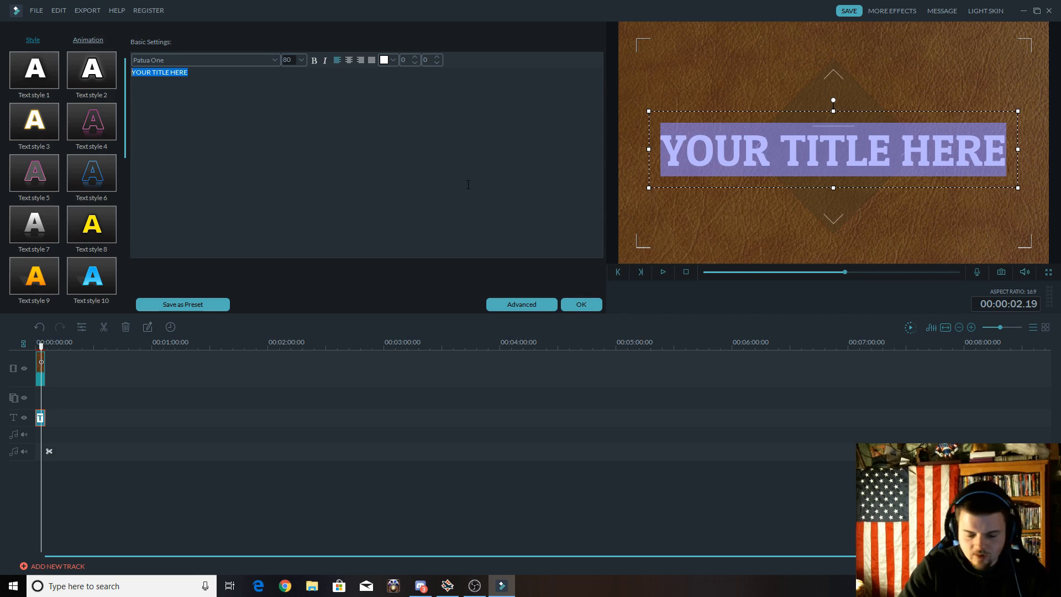
pyautogui.write('Funny Ca')
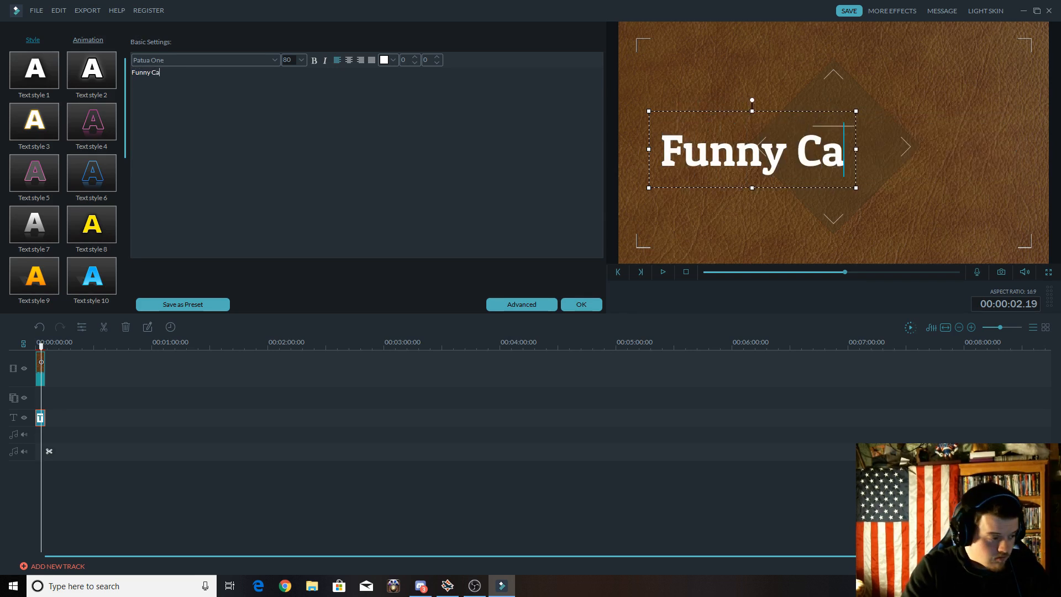
pyautogui.write('t Oh')
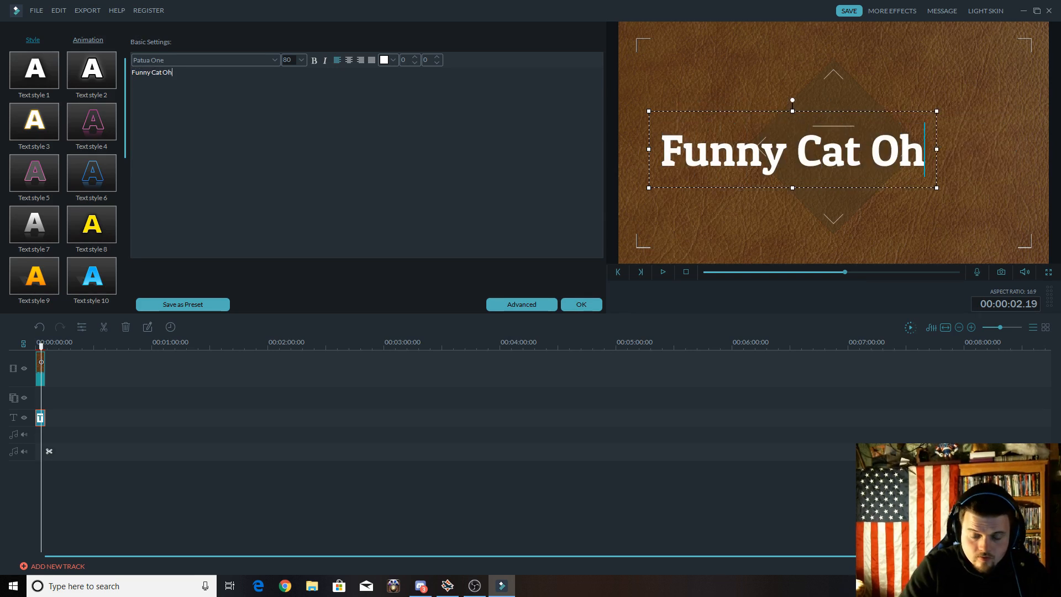
pyautogui.press('BackSpace')
pyautogui.press('BackSpace')
pyautogui.write('Photos')
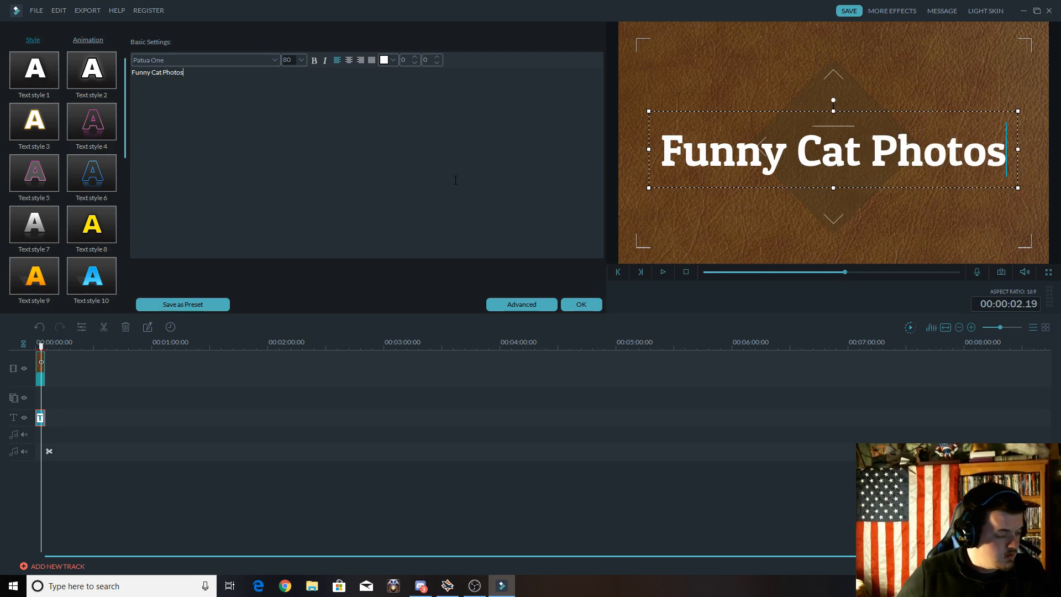
pyautogui.click(585, 307)
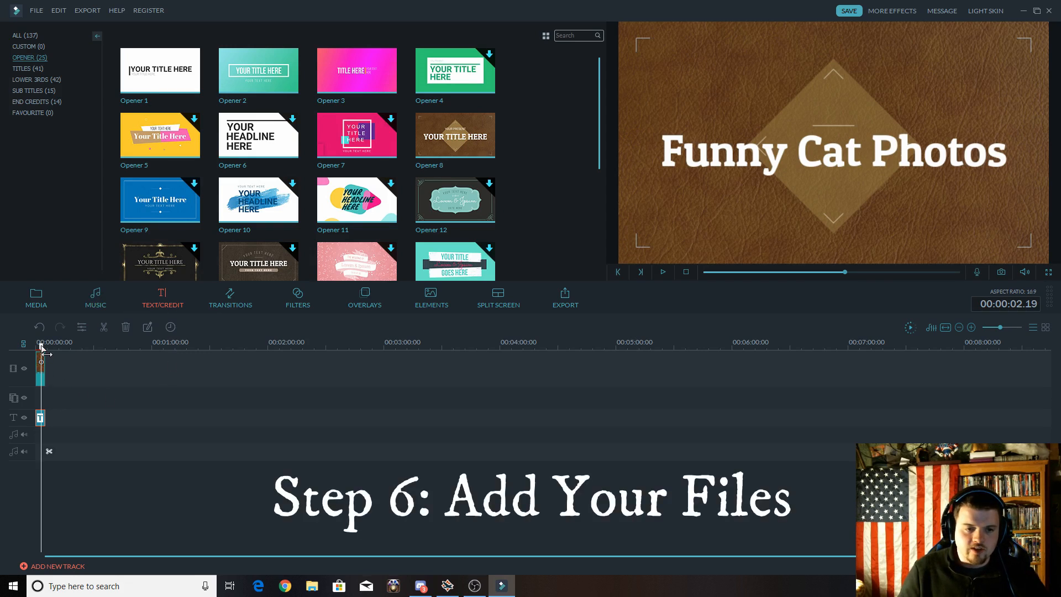
# Step: Add Picture 1 from the media album to the video track and place it directly after the opener
pyautogui.moveTo(46, 354); pyautogui.dragTo(51, 353)
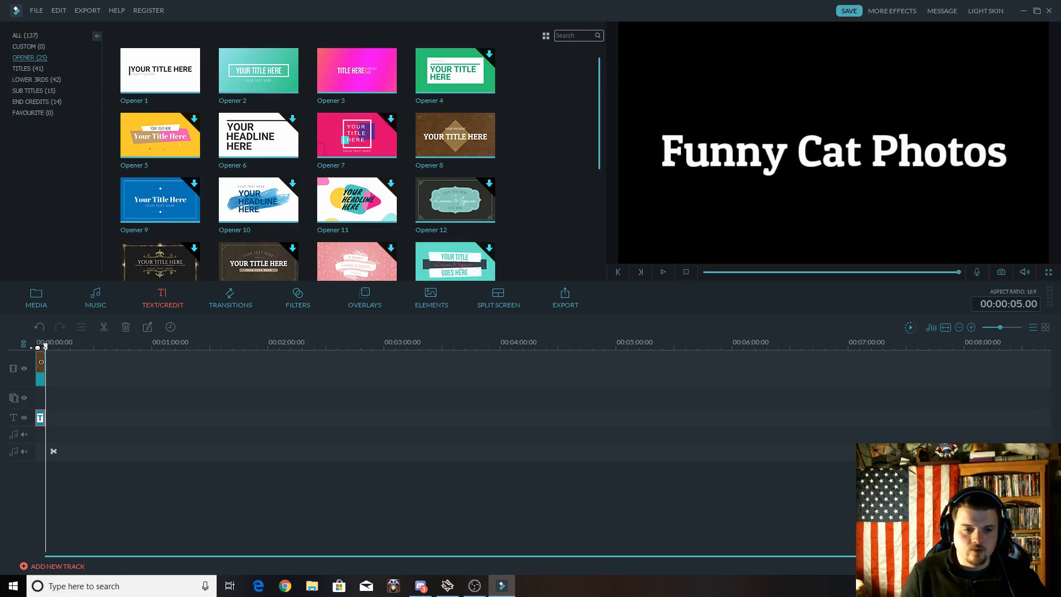
pyautogui.click(37, 347)
pyautogui.click(58, 308)
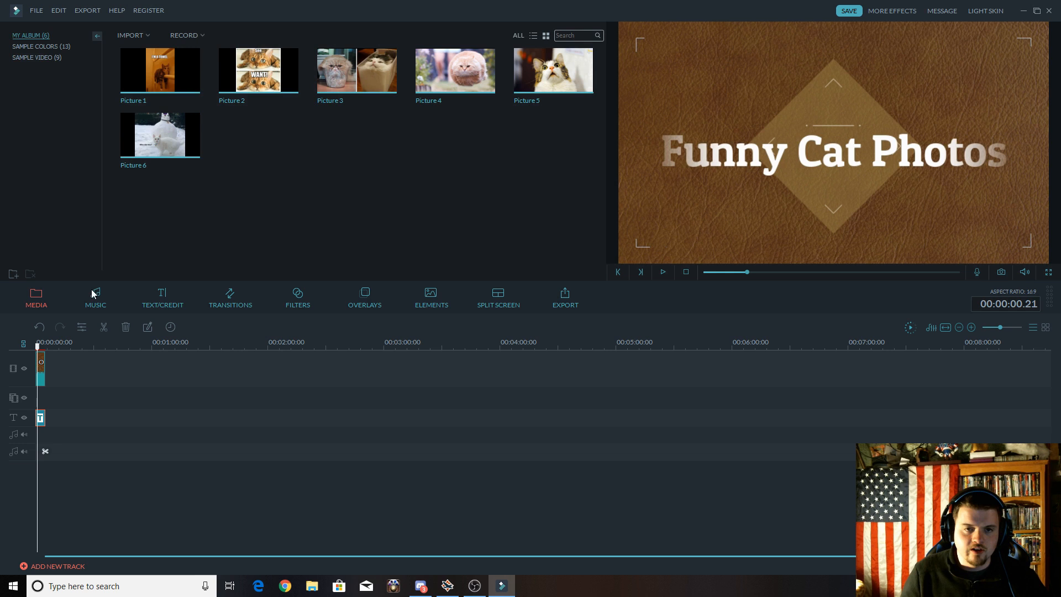
pyautogui.click(161, 73)
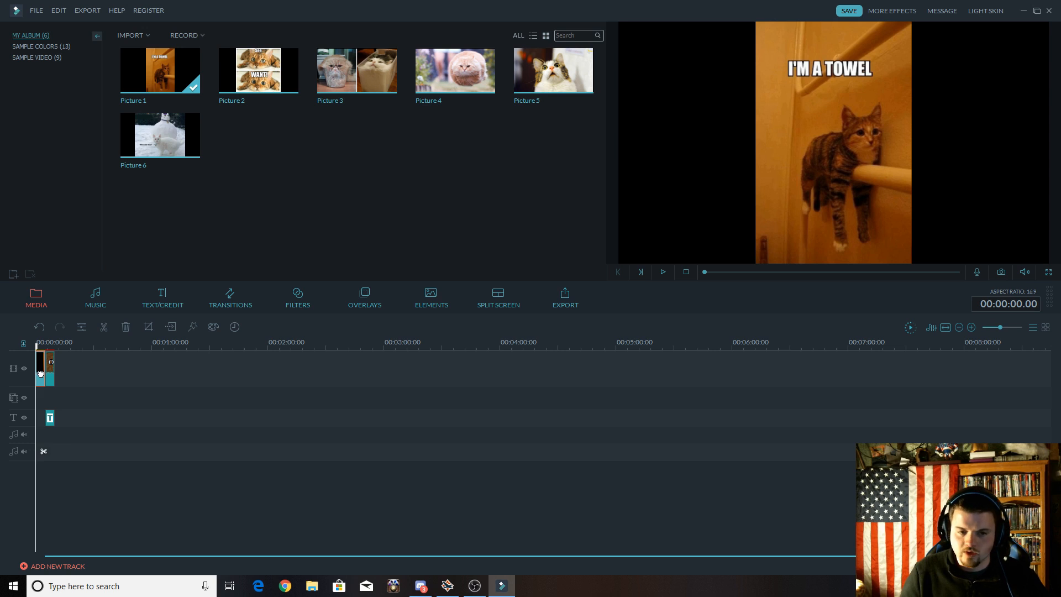
pyautogui.moveTo(40, 373); pyautogui.dragTo(58, 370)
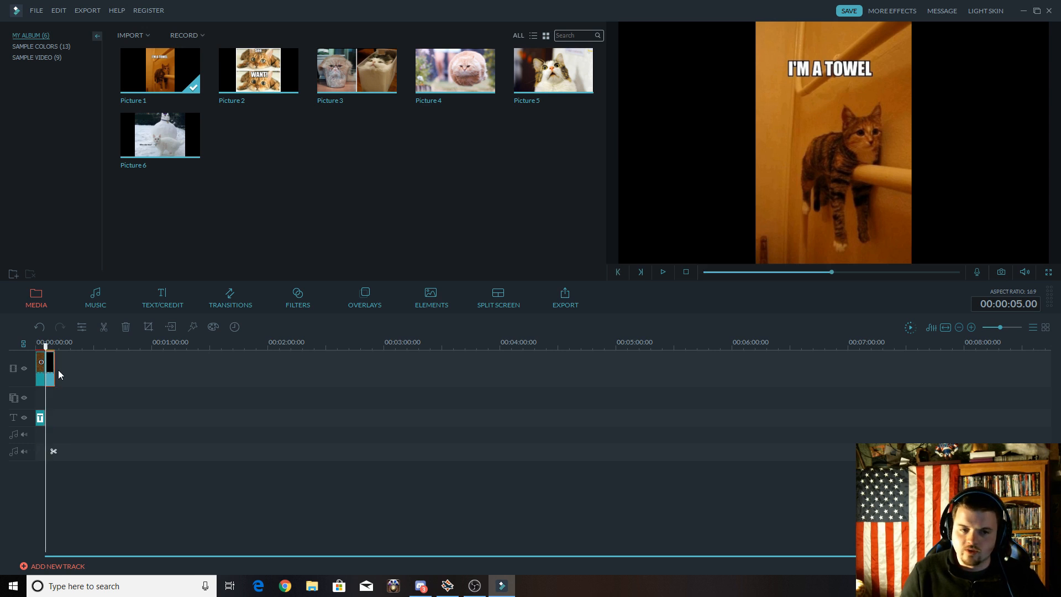
# Step: Add Picture 2 through Picture 6 to the video track in order, following Picture 1
pyautogui.click(53, 349)
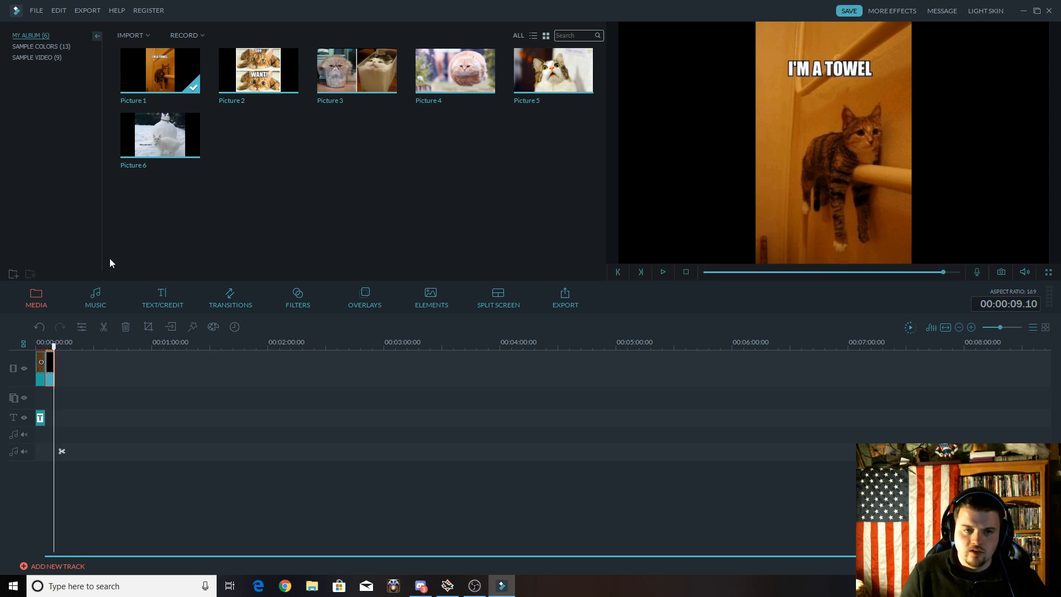
pyautogui.moveTo(259, 71); pyautogui.dragTo(58, 354)
pyautogui.click(90, 346)
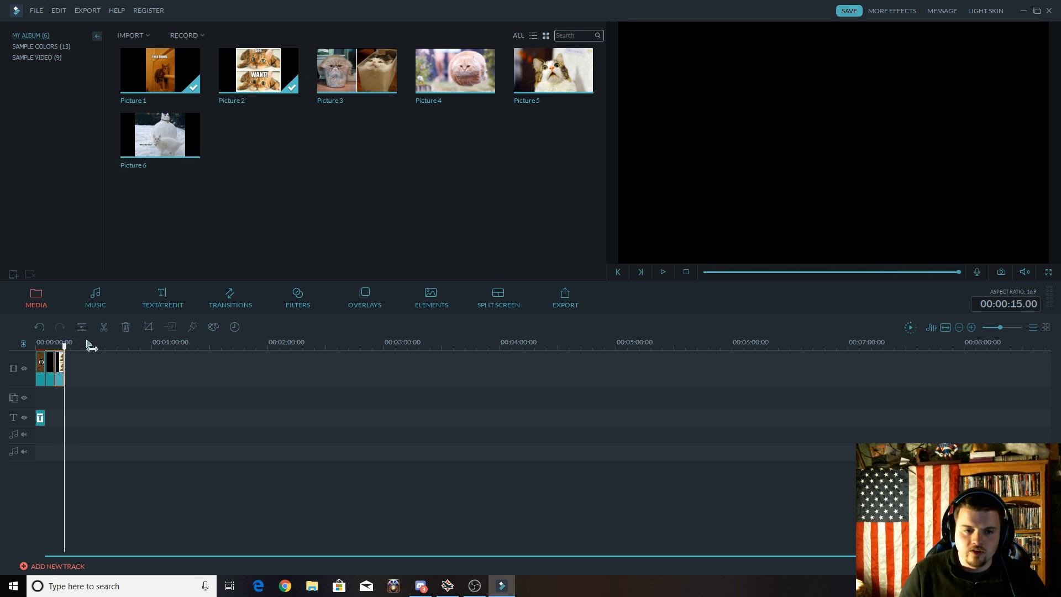
pyautogui.click(363, 71)
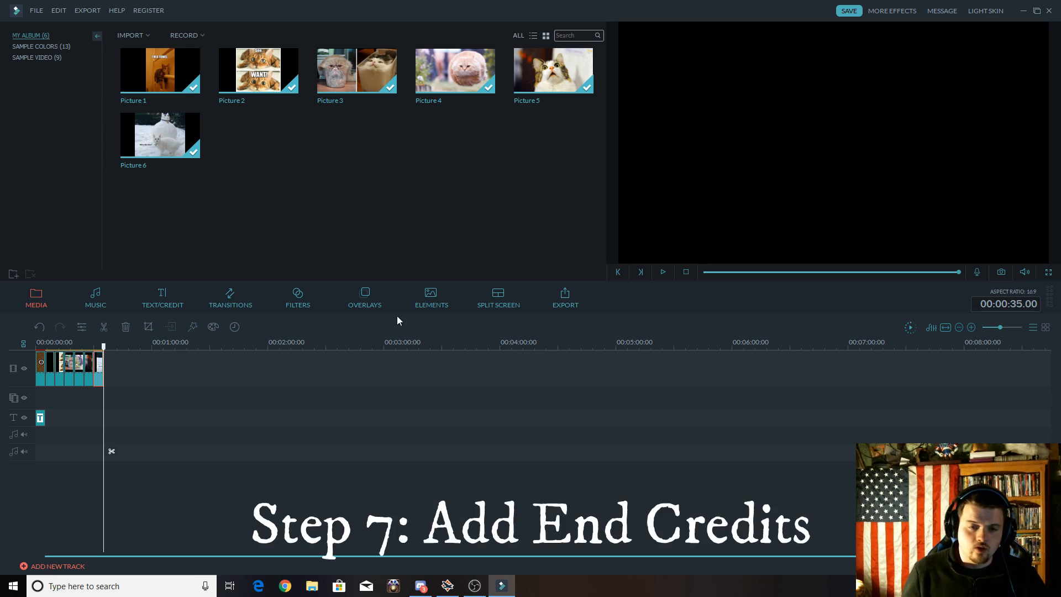
# Step: Add the Credits 2 end credits template to the text track directly after Picture 6
pyautogui.click(162, 303)
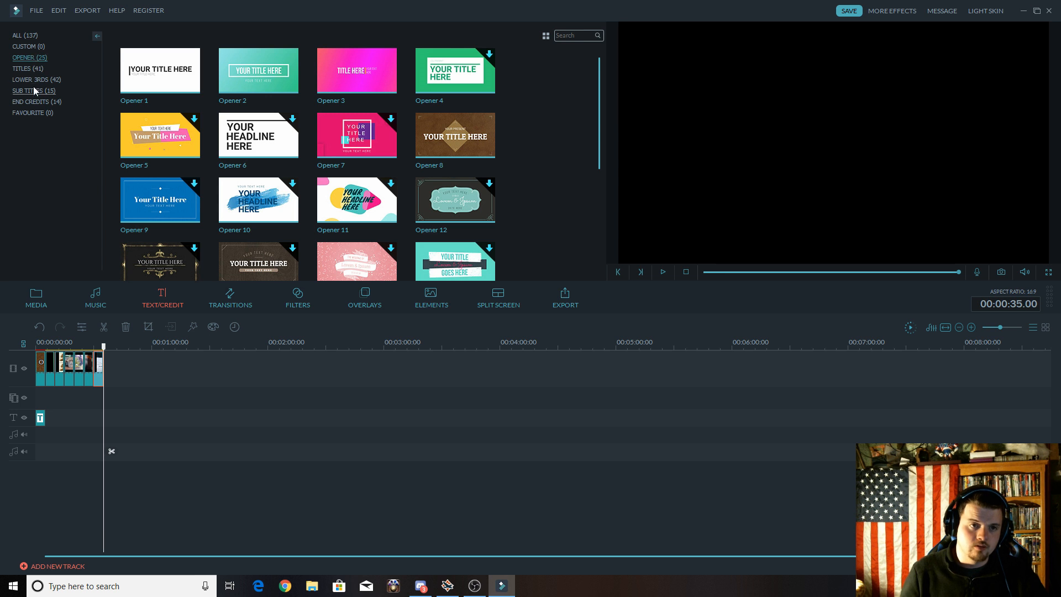
pyautogui.click(42, 103)
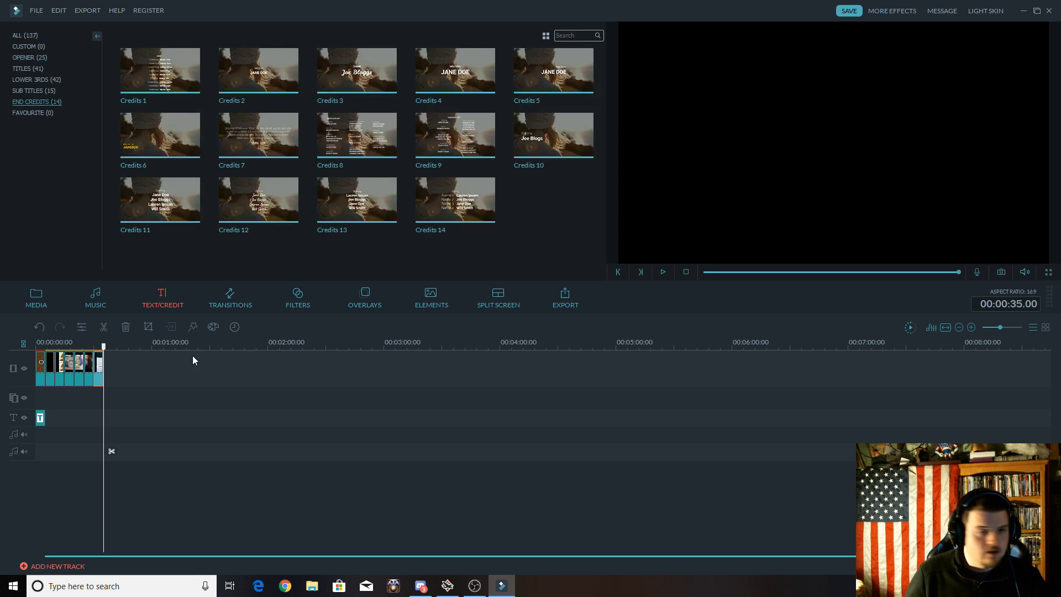
pyautogui.click(246, 67)
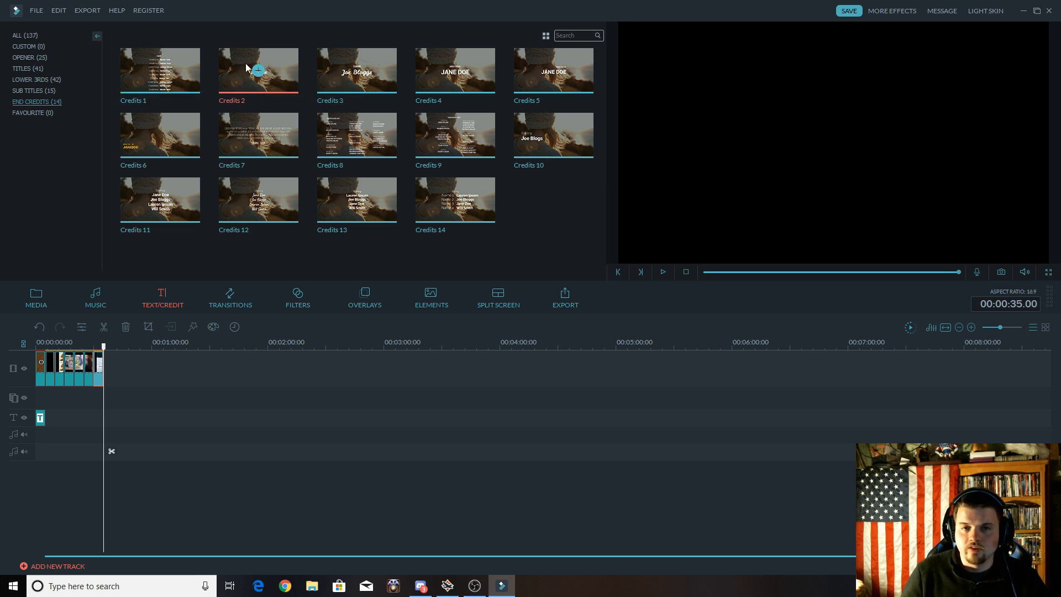
pyautogui.click(257, 70)
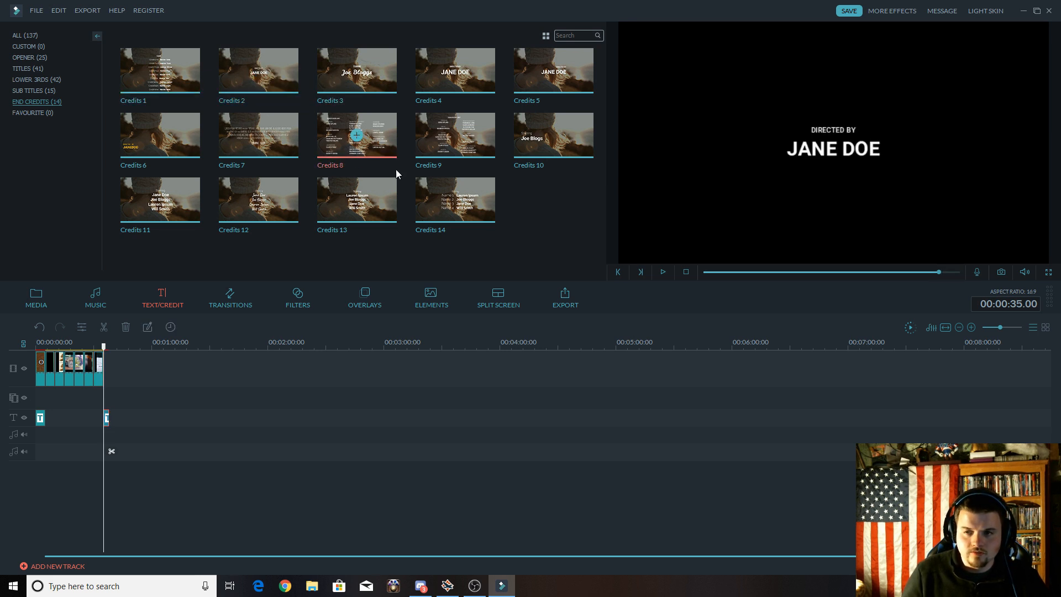
pyautogui.click(662, 271)
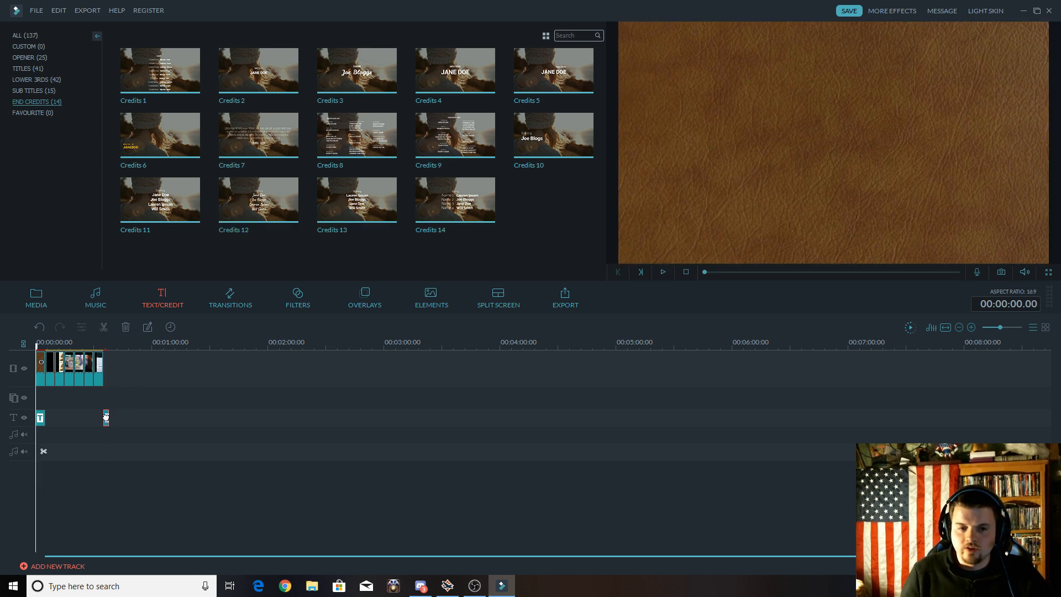
pyautogui.doubleClick(106, 417)
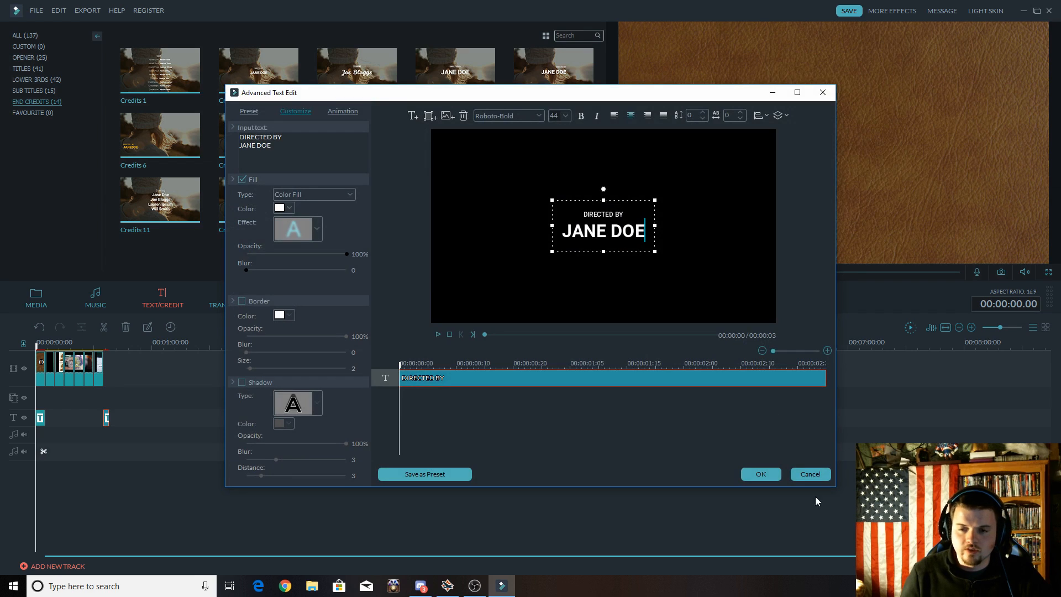
pyautogui.click(810, 473)
# Step: Open the end credits text for editing and overwrite the placeholder name after its first letter with the director's name
pyautogui.click(106, 345)
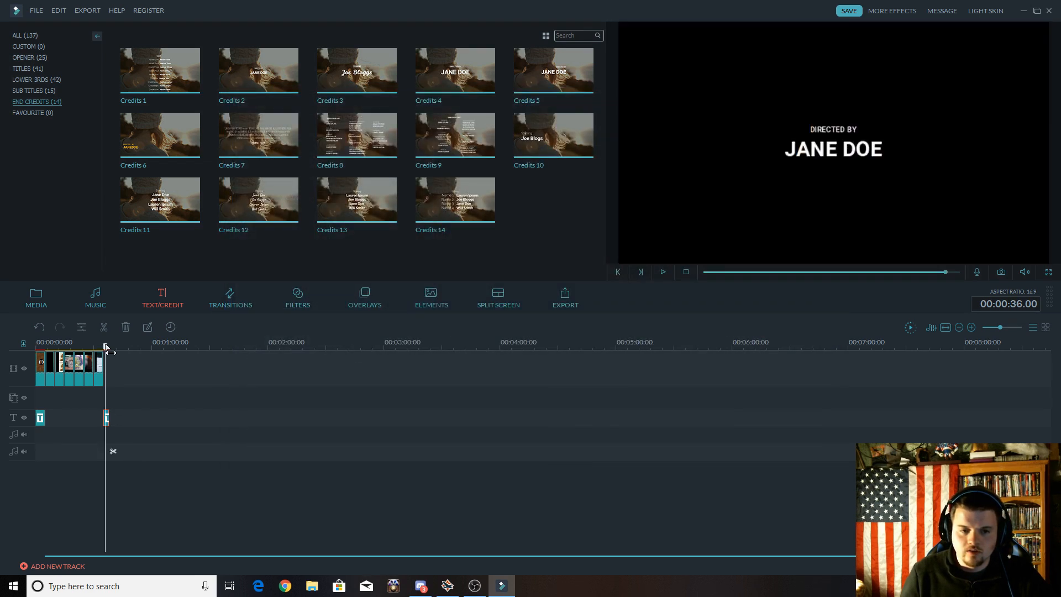
pyautogui.doubleClick(818, 143)
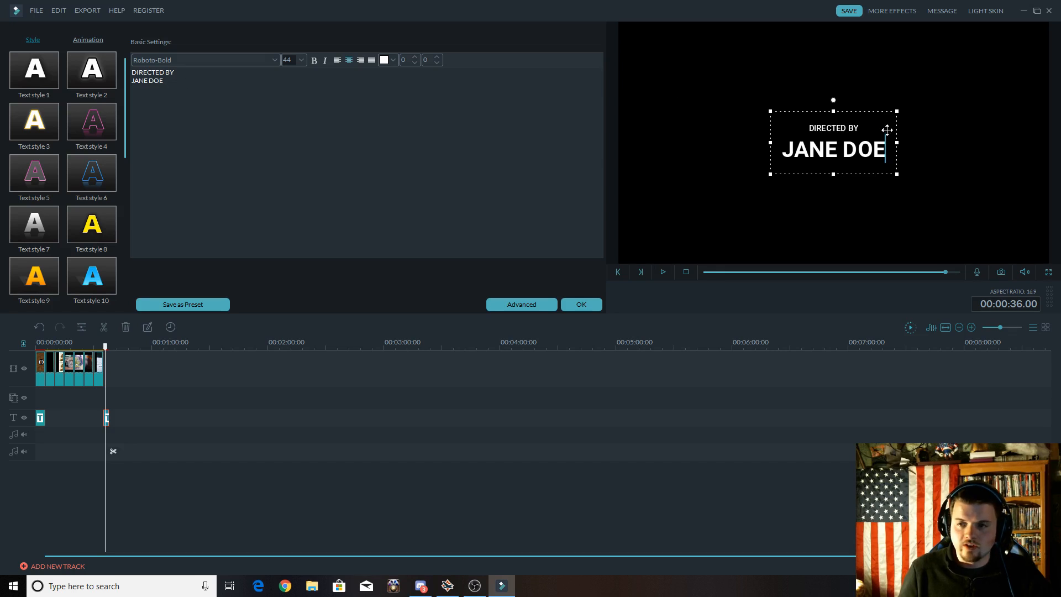
pyautogui.click(858, 155)
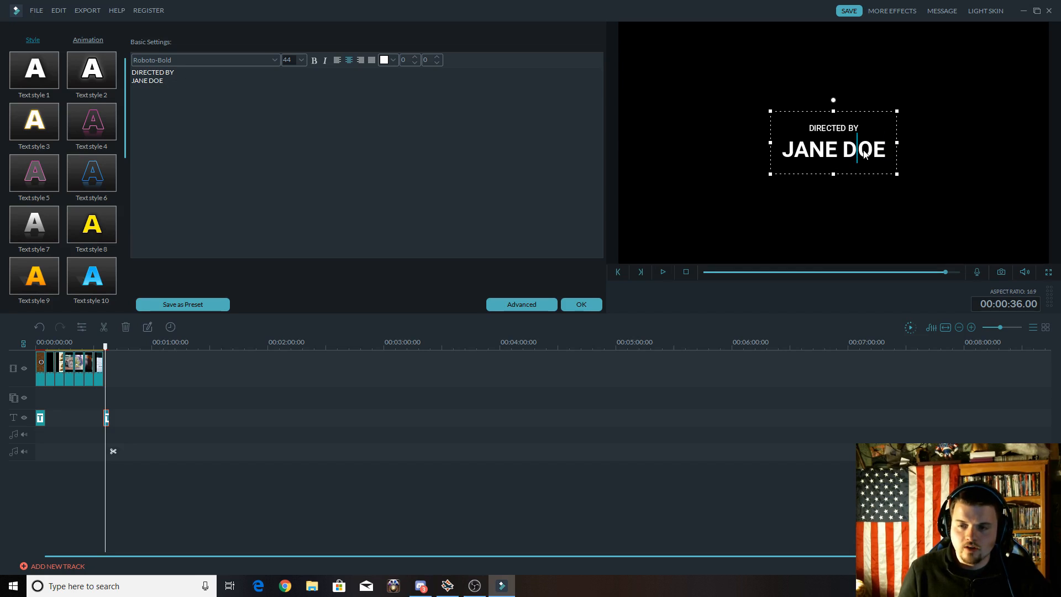
pyautogui.moveTo(864, 154); pyautogui.dragTo(796, 151)
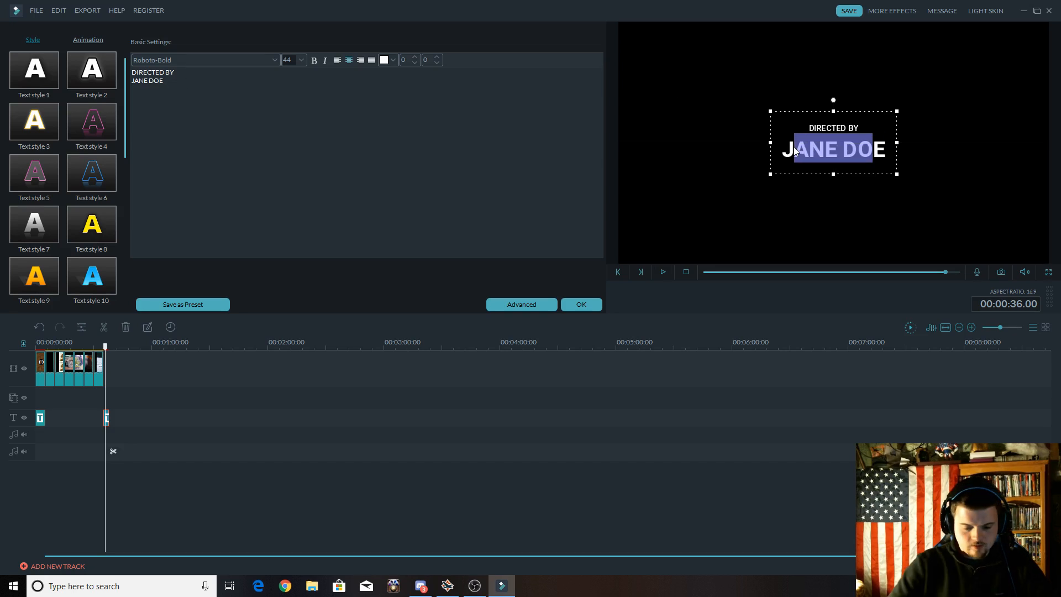
pyautogui.write('Billy ')
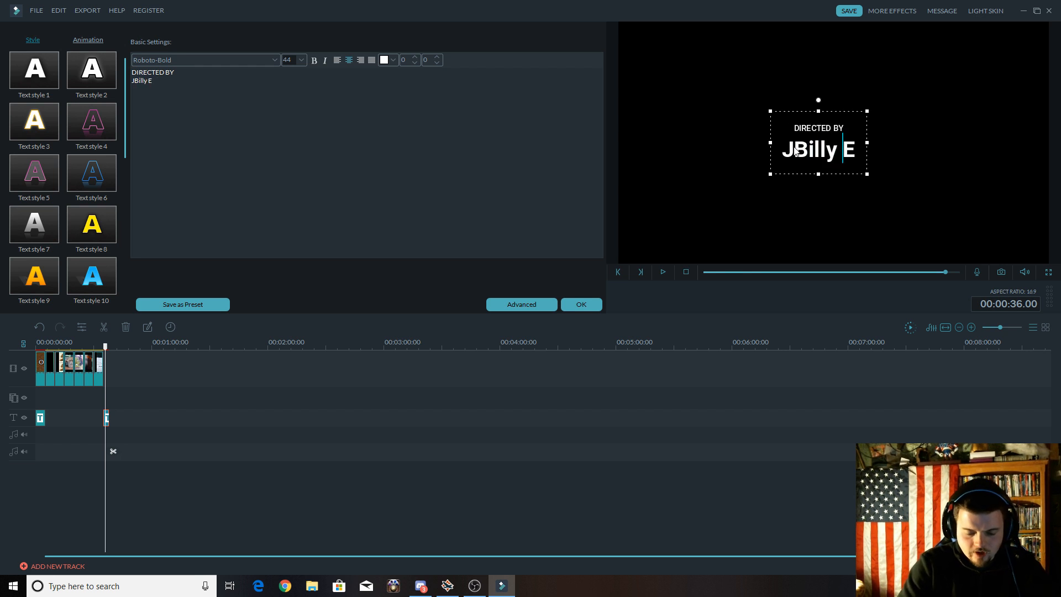
pyautogui.write('Bob')
pyautogui.press('Delete')
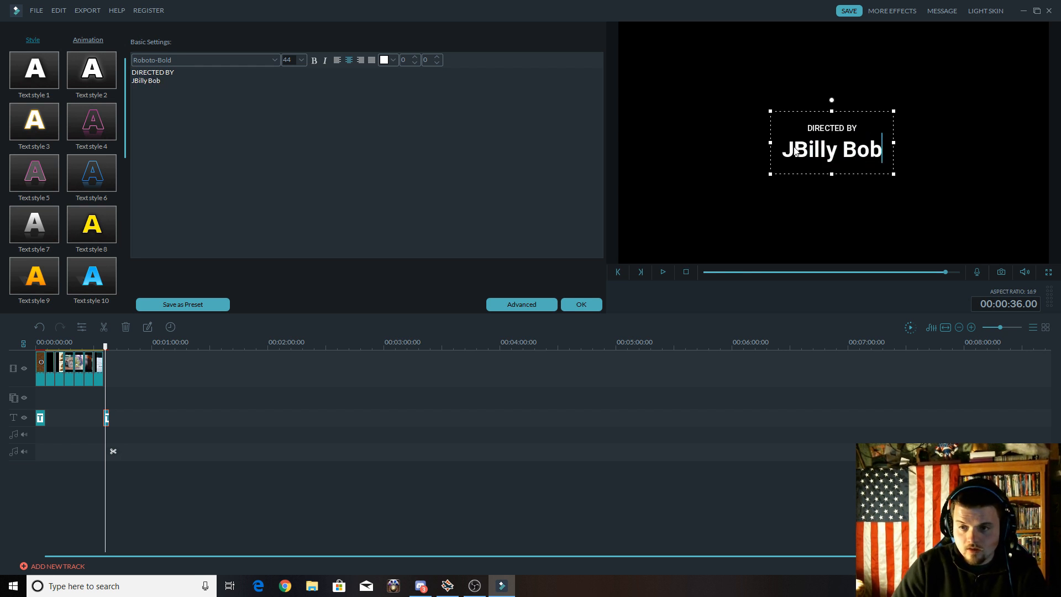
# Step: Remove the leftover letter "J" in front of the director's name and apply the credits text edit
pyautogui.press('Left')
pyautogui.press('Left')
pyautogui.press('Left')
pyautogui.press('Left')
pyautogui.press('Left')
pyautogui.press('Left')
pyautogui.press('Left')
pyautogui.press('Left')
pyautogui.press('Left')
pyautogui.press('BackSpace')
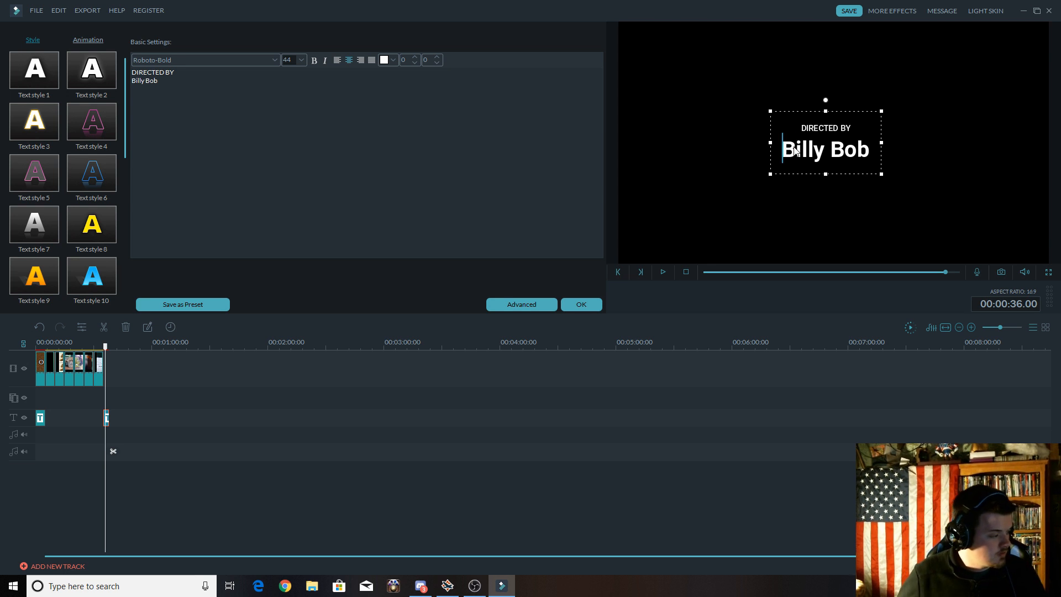
pyautogui.click(575, 301)
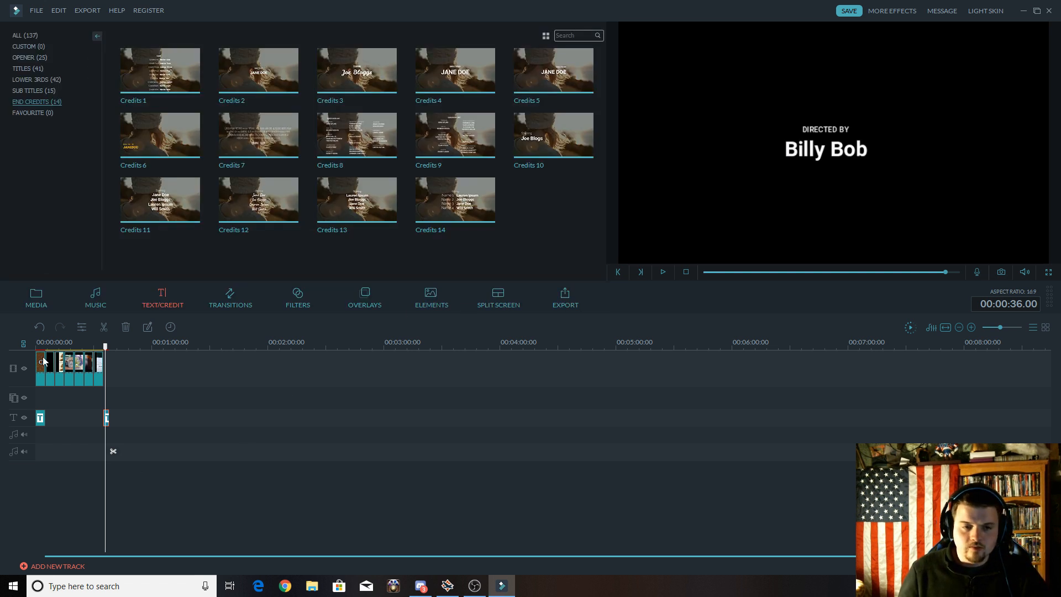
# Step: Preview the slideshow up to Picture 3 and add a Title 29 text clip around the start of that picture
pyautogui.click(42, 345)
pyautogui.press('space')
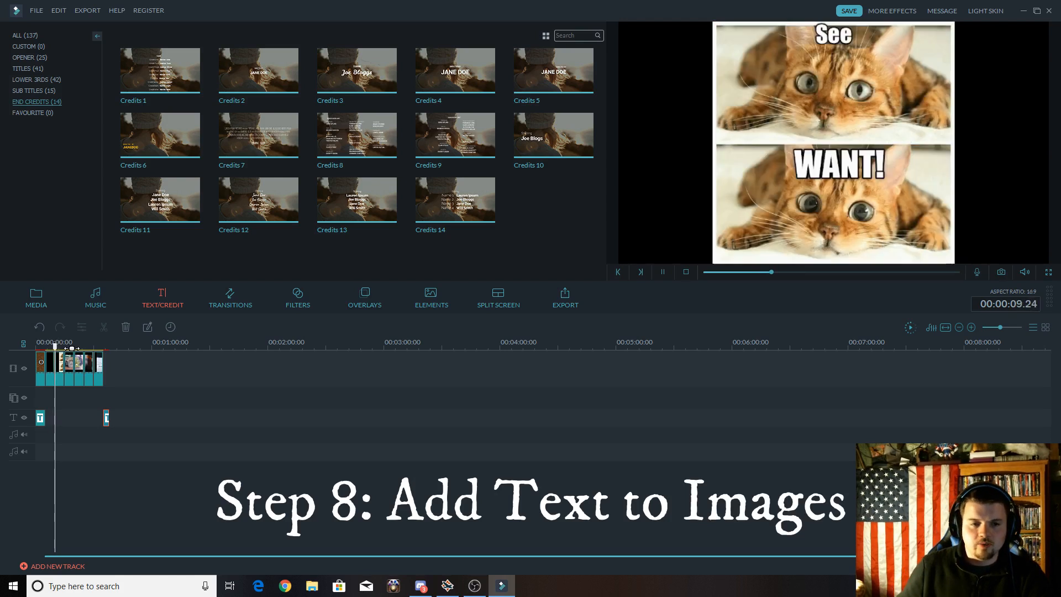
pyautogui.moveTo(59, 345); pyautogui.dragTo(66, 343)
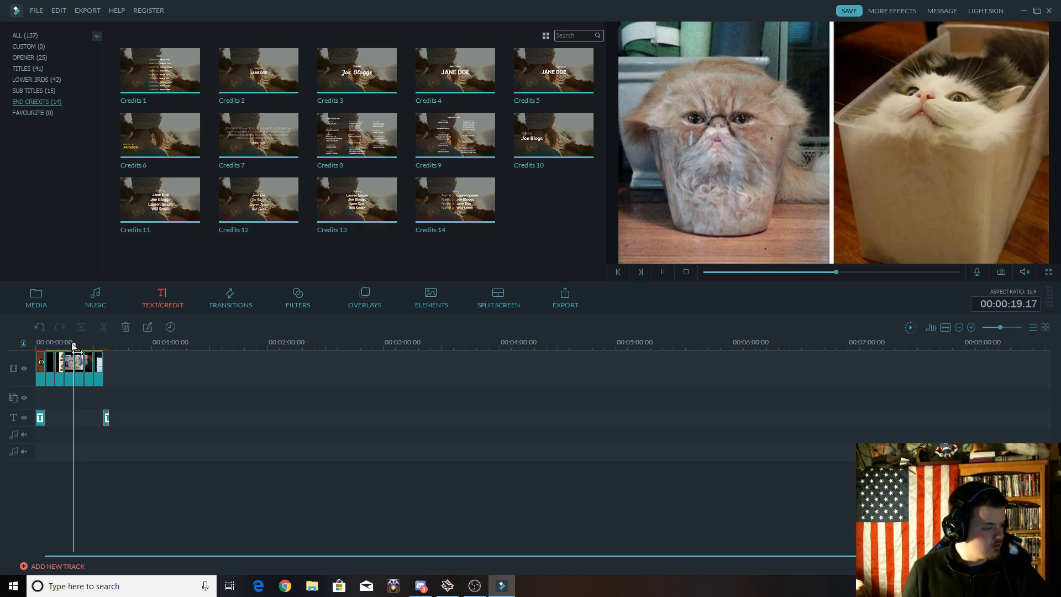
pyautogui.press('space')
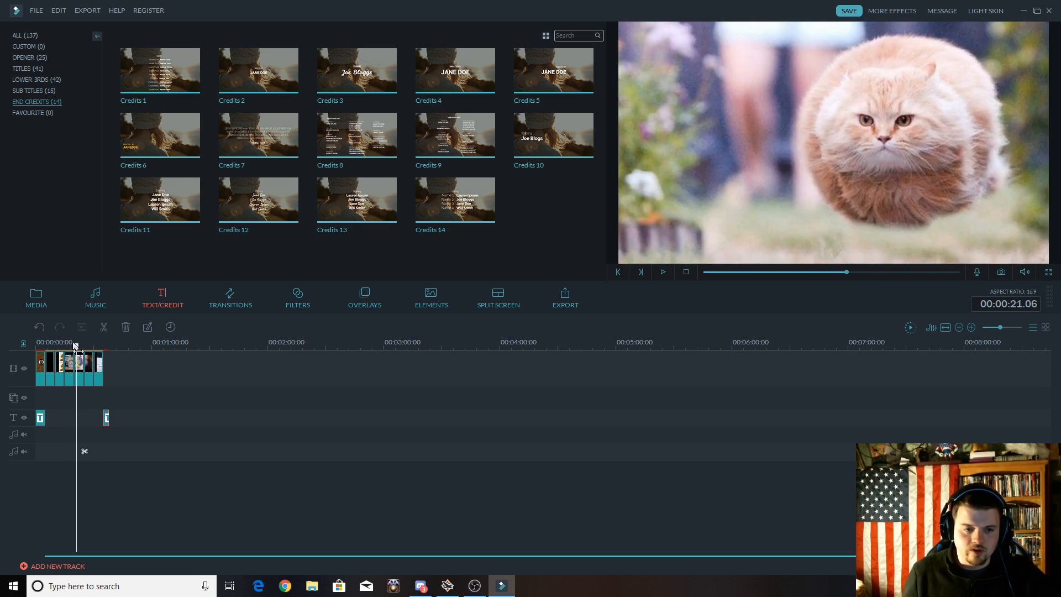
pyautogui.moveTo(75, 346); pyautogui.dragTo(64, 346)
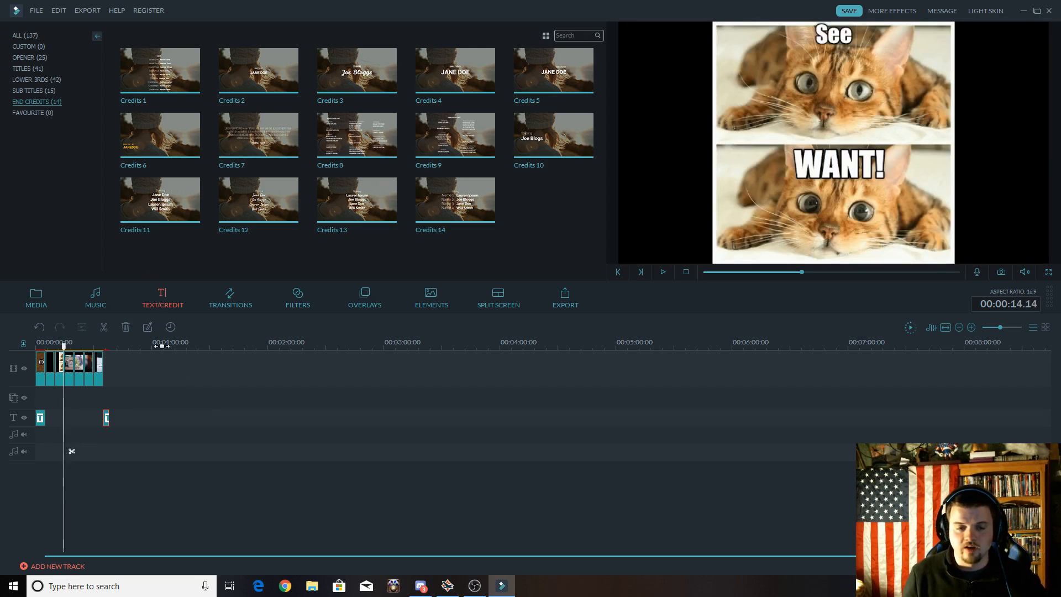
pyautogui.click(41, 69)
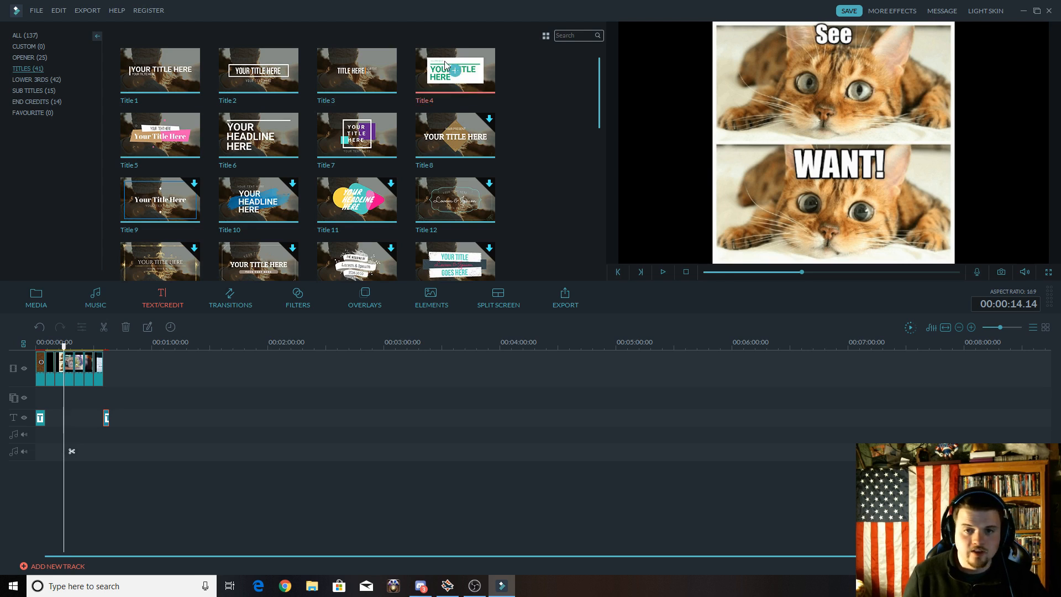
pyautogui.scroll(-8, 310, 96)
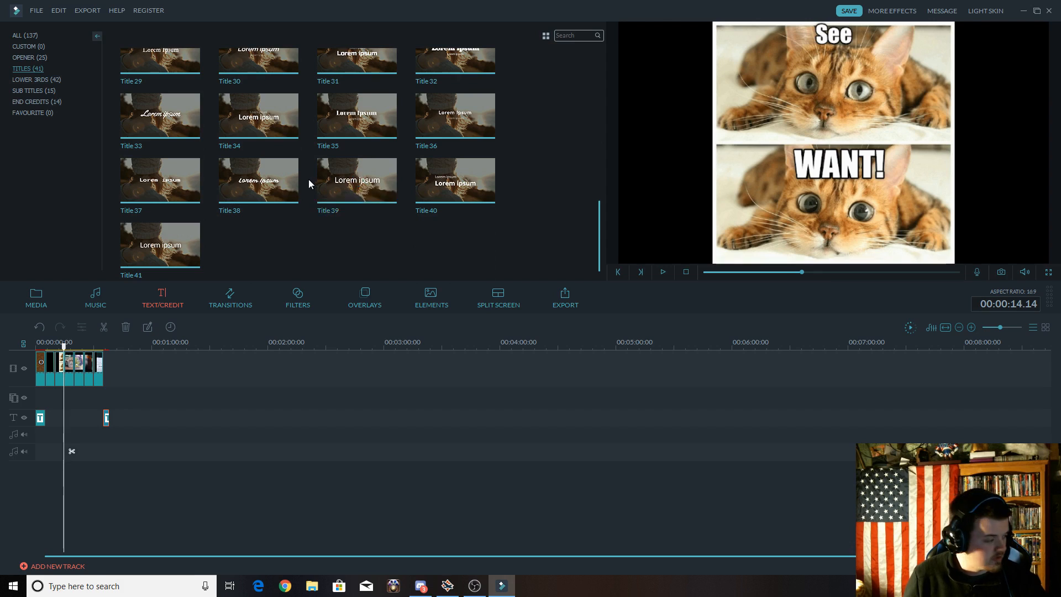
pyautogui.scroll(2, 306, 174)
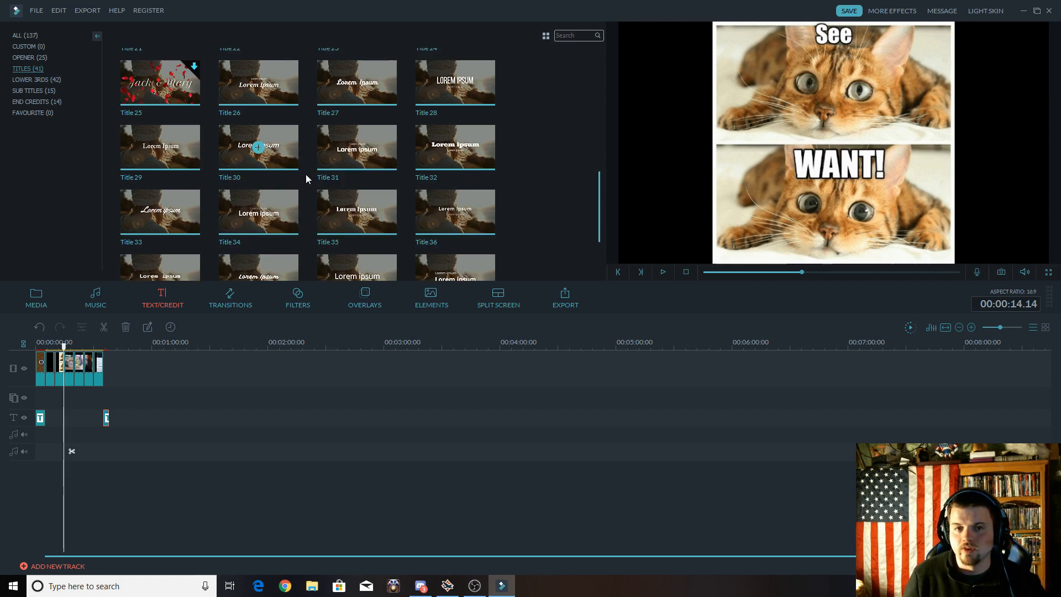
pyautogui.click(159, 148)
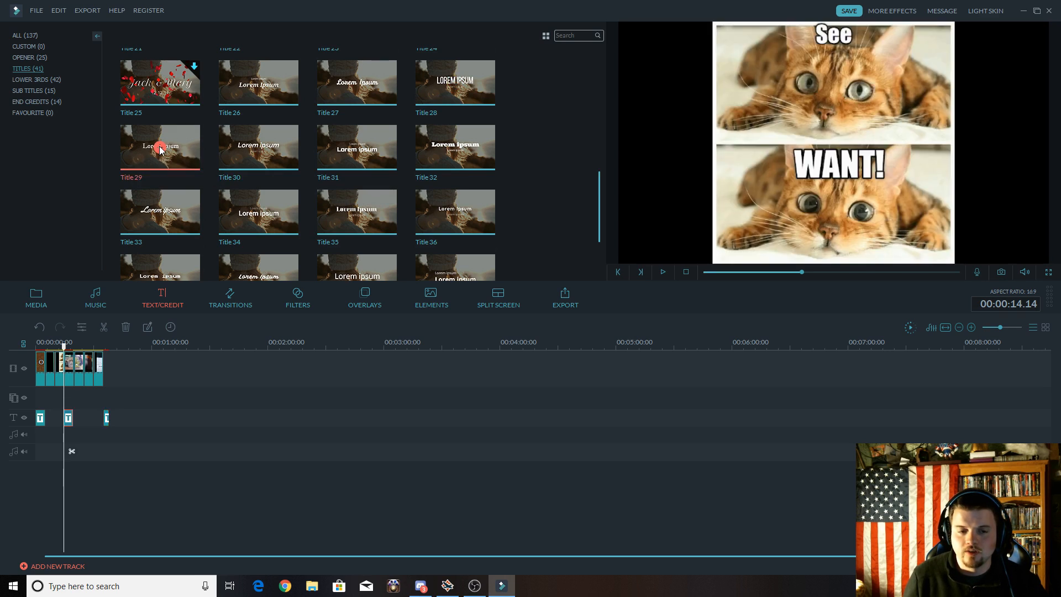
pyautogui.click(58, 10)
pyautogui.click(68, 25)
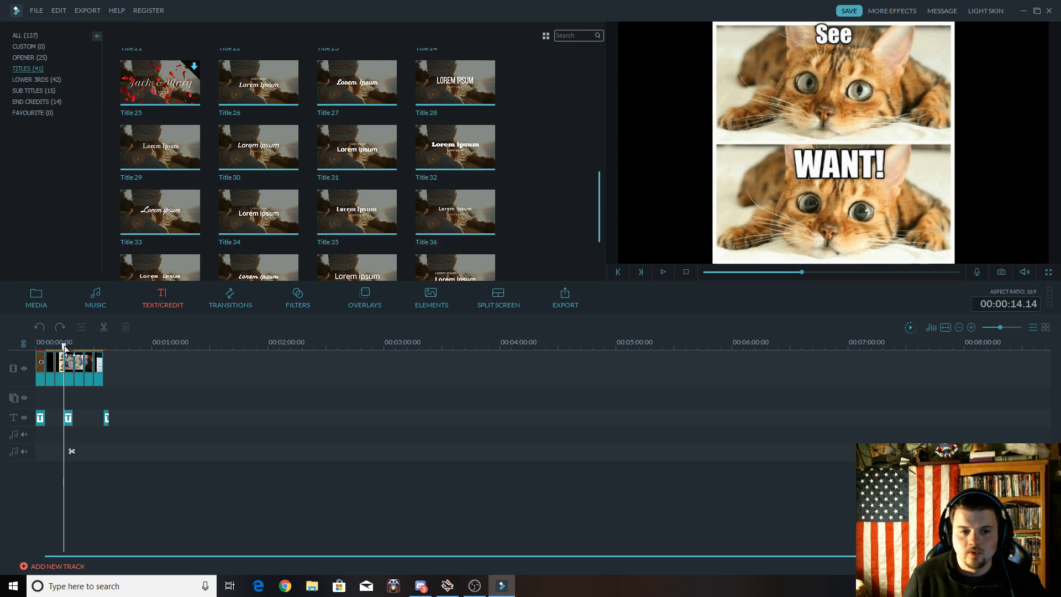
# Step: Add a second Title 29 clip for Picture 4 and align the two title clips with Picture 3 and Picture 4
pyautogui.moveTo(65, 349); pyautogui.dragTo(74, 349)
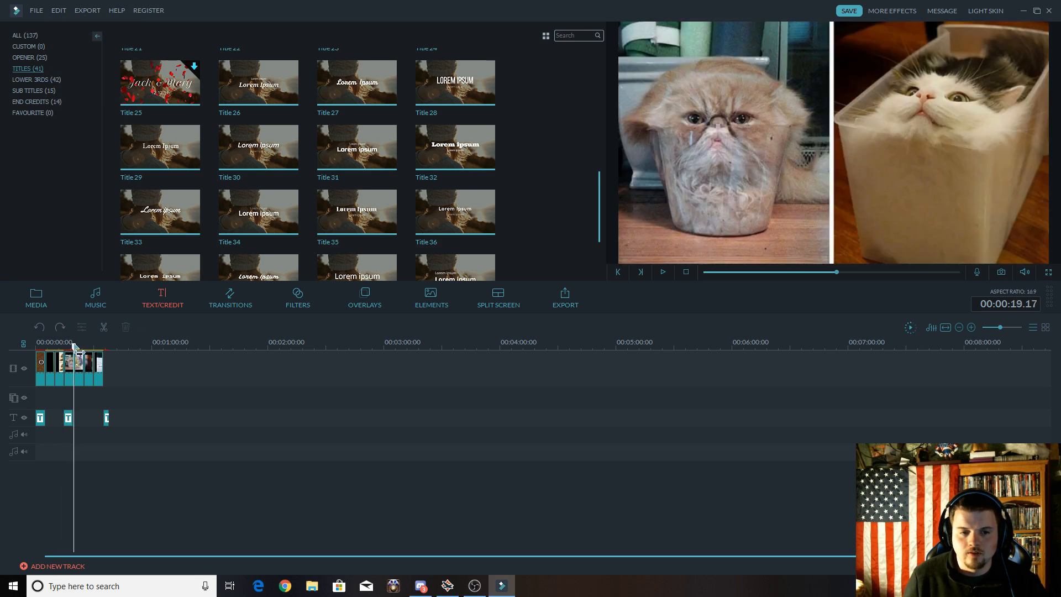
pyautogui.click(159, 146)
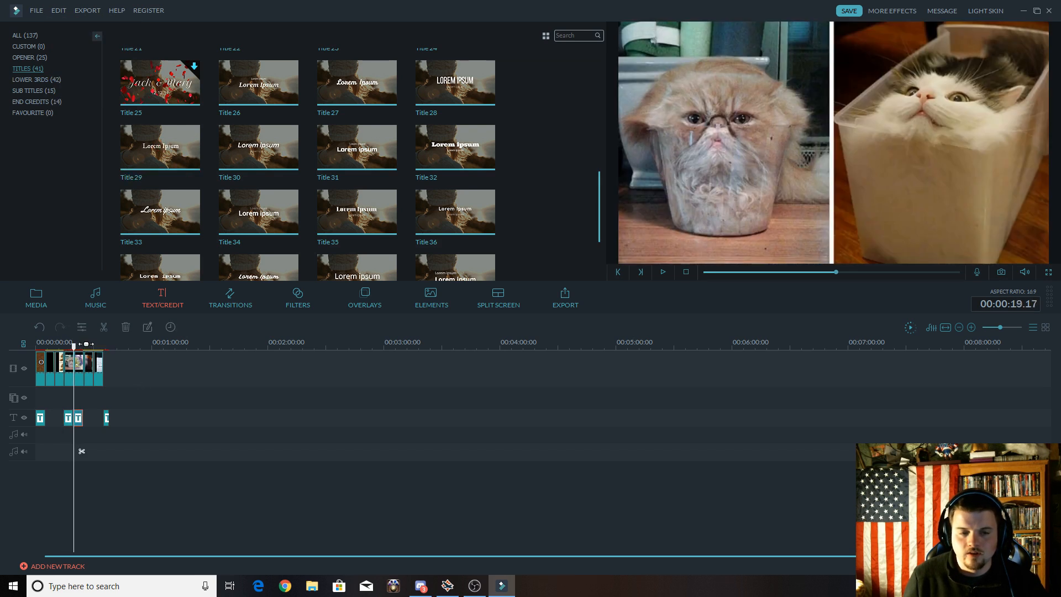
pyautogui.moveTo(86, 344); pyautogui.dragTo(912, 334)
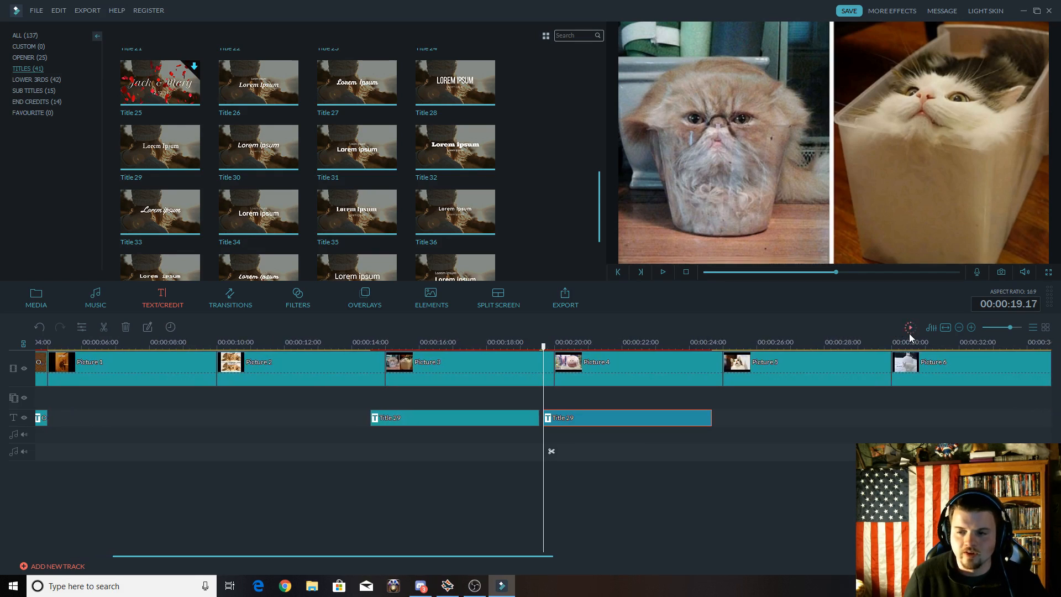
pyautogui.moveTo(534, 342); pyautogui.dragTo(699, 332)
pyautogui.moveTo(610, 418); pyautogui.dragTo(624, 415)
pyautogui.moveTo(431, 418); pyautogui.dragTo(451, 417)
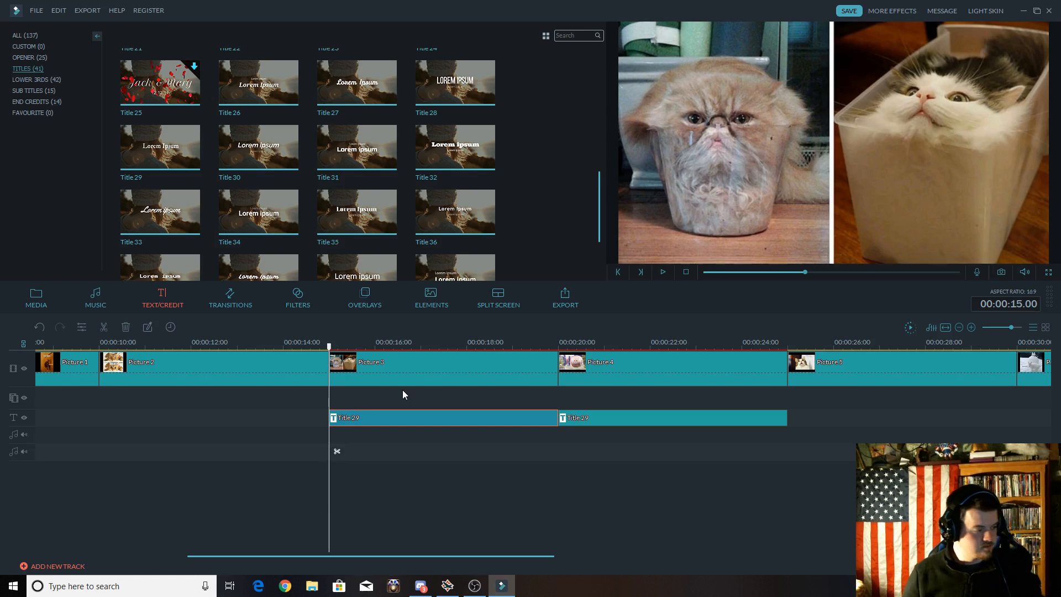
# Step: Replace the placeholder text of the title over Picture 3 with "Liquid Cats" and set its font size to 44
pyautogui.doubleClick(421, 417)
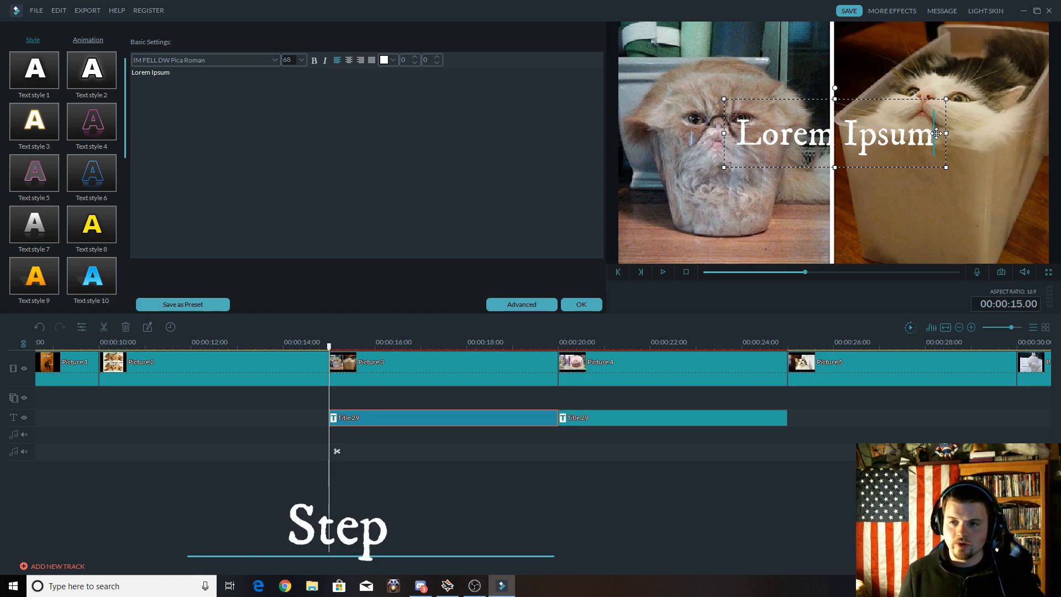
pyautogui.moveTo(187, 78); pyautogui.dragTo(134, 84)
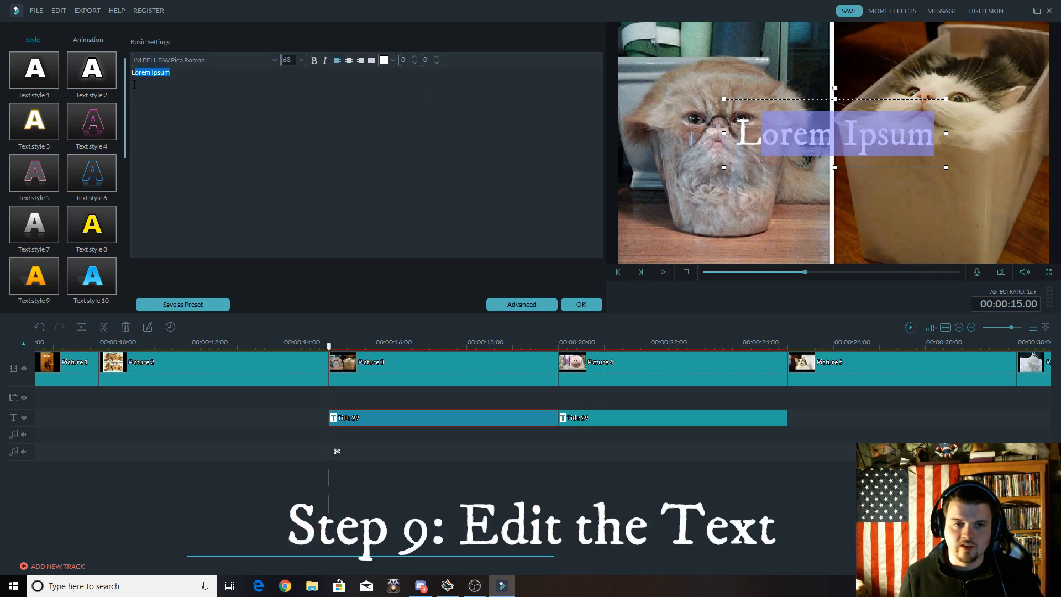
pyautogui.write('iqui')
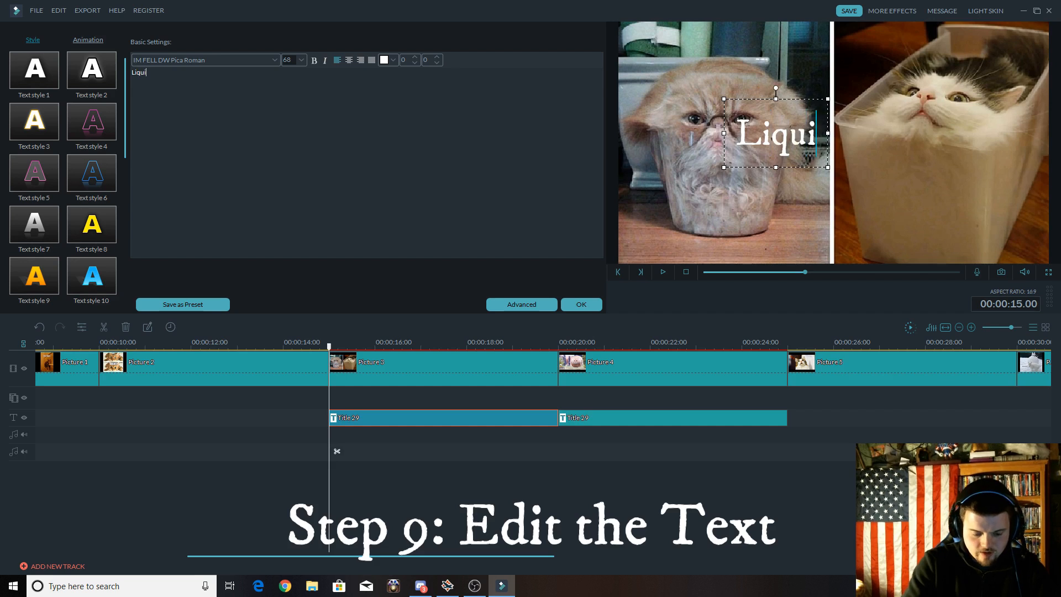
pyautogui.write('d Cats')
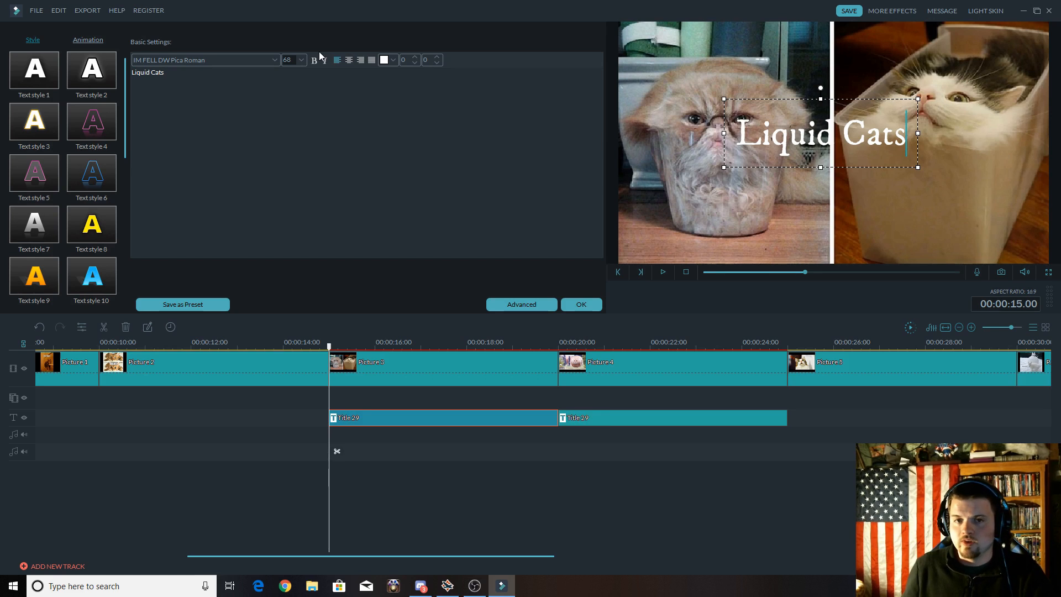
pyautogui.click(302, 60)
pyautogui.scroll(2, 295, 88)
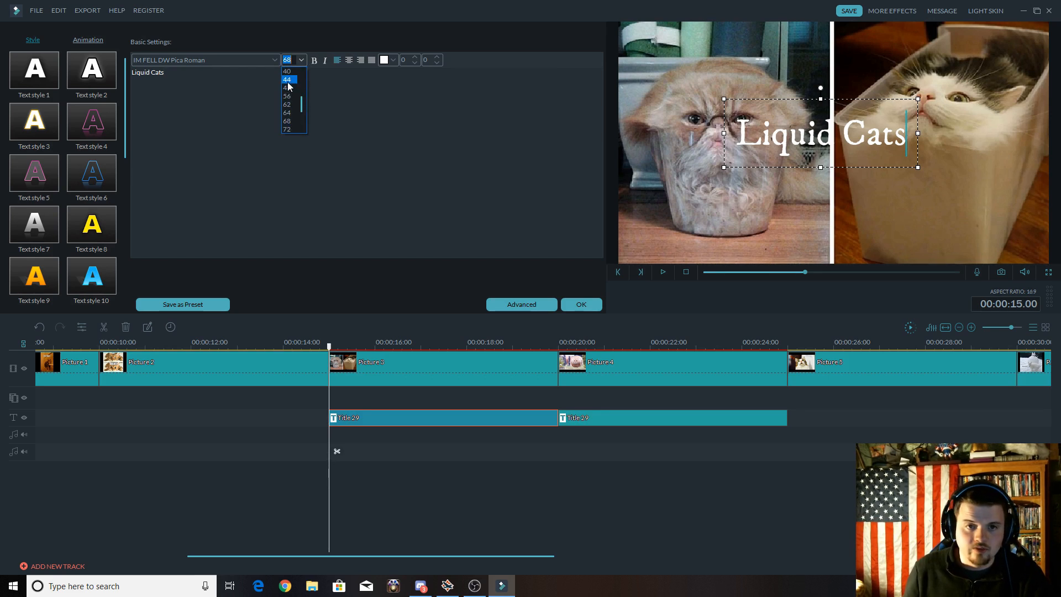
pyautogui.click(287, 79)
# Step: Move the "Liquid Cats" caption to the lower-left corner of Picture 3, apply the edit and preview it
pyautogui.moveTo(845, 126); pyautogui.dragTo(774, 151)
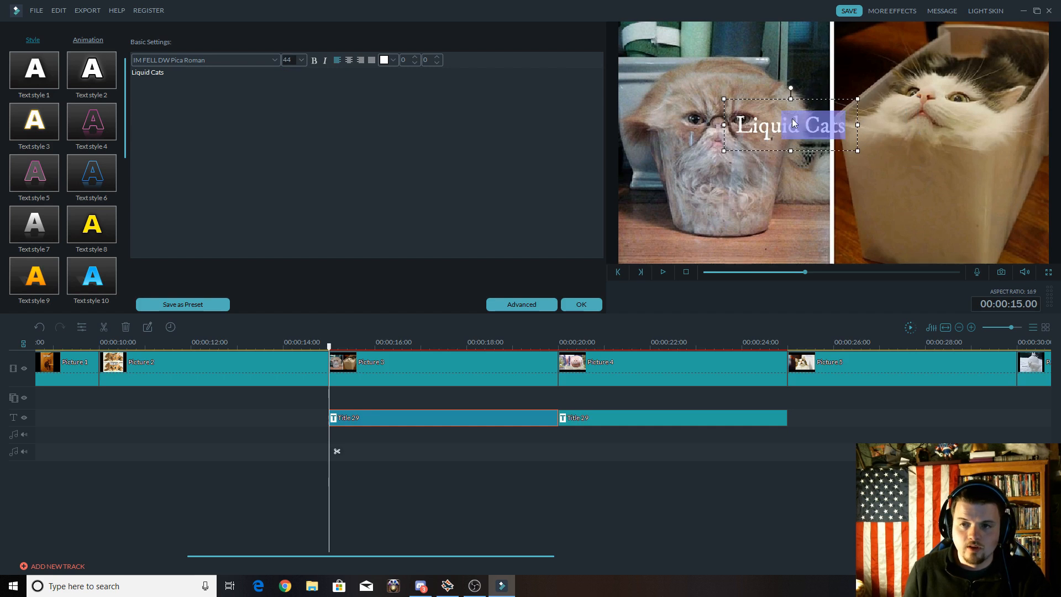
pyautogui.moveTo(808, 97); pyautogui.dragTo(700, 210)
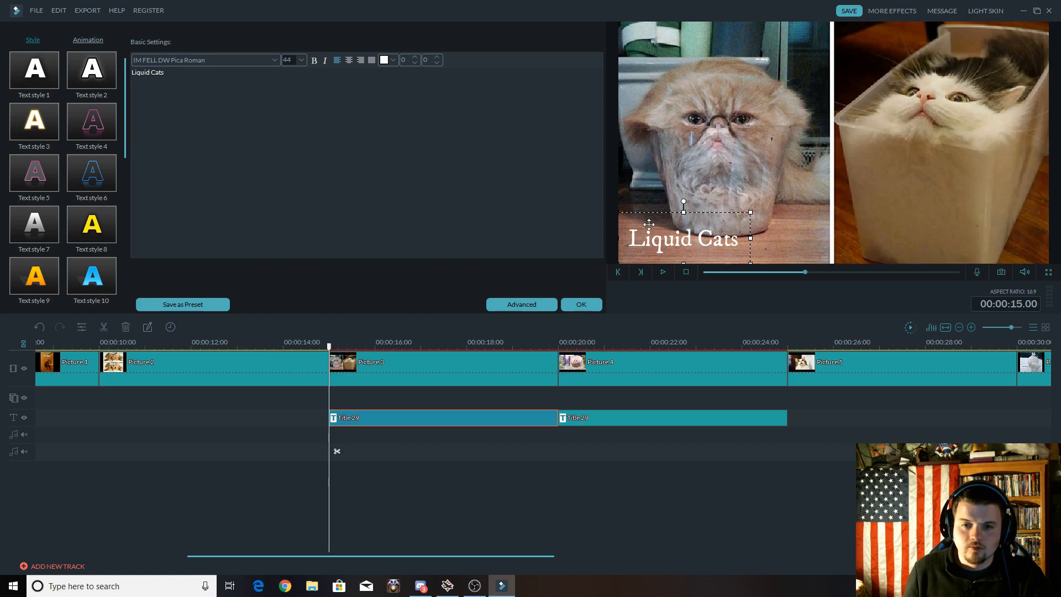
pyautogui.click(581, 305)
pyautogui.press('space')
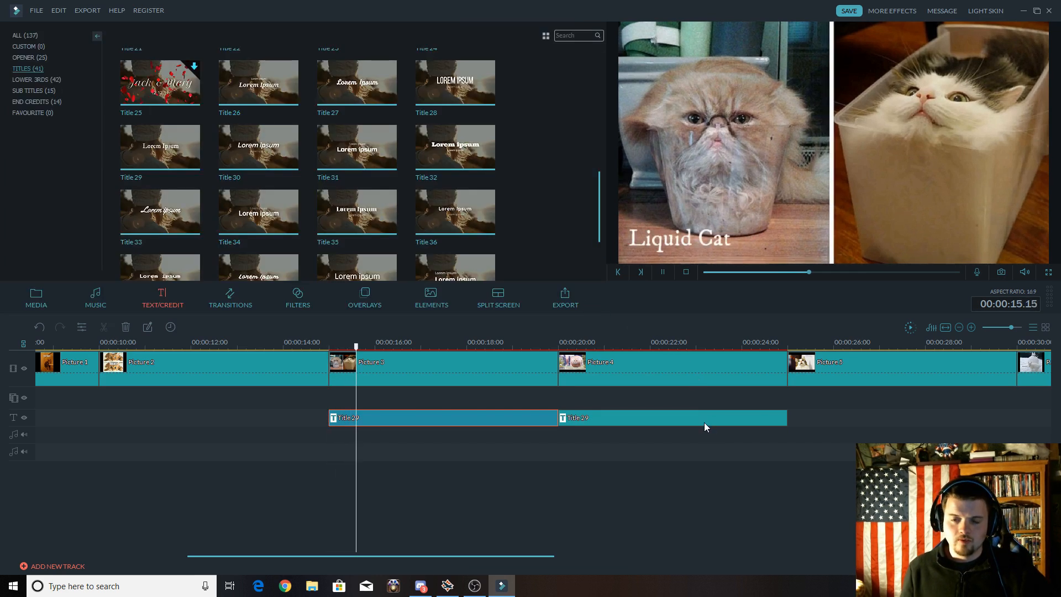
# Step: Replace the placeholder text of the title over Picture 4 with "Gravity Cat Not Amused"
pyautogui.doubleClick(695, 416)
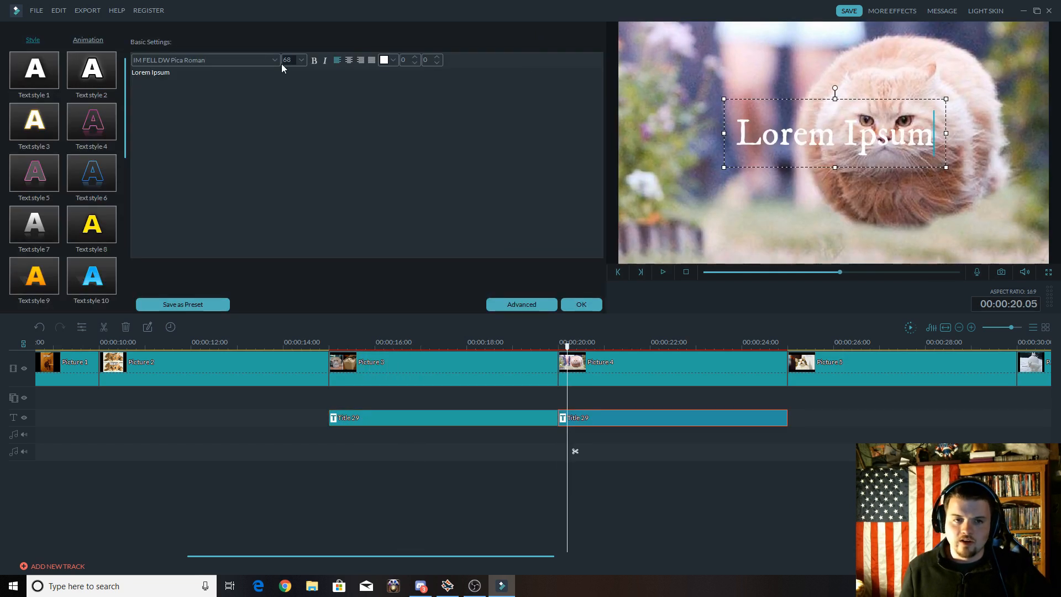
pyautogui.moveTo(196, 76); pyautogui.dragTo(87, 77)
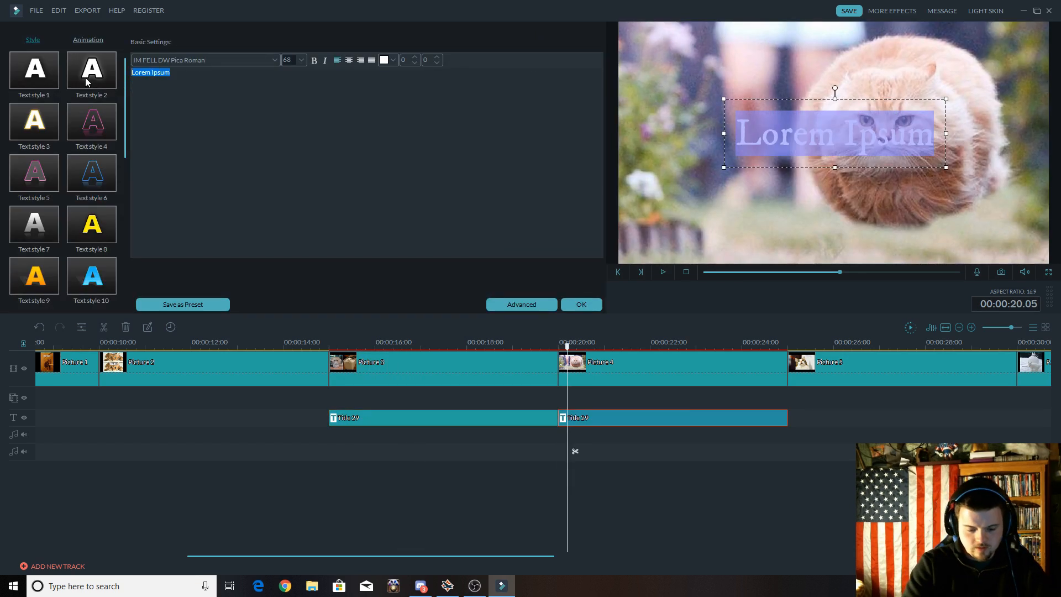
pyautogui.write('Gravi')
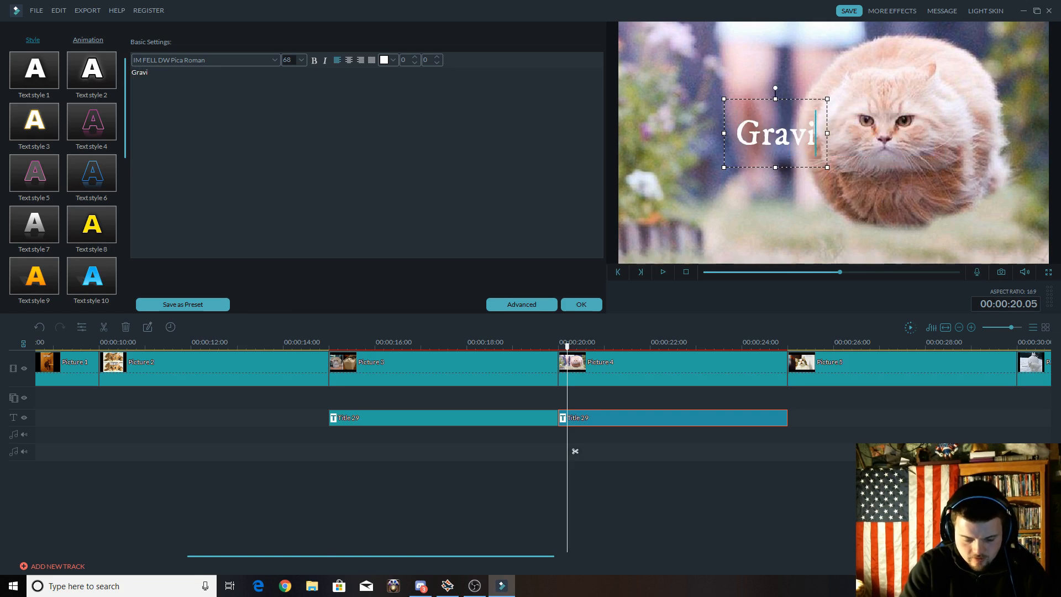
pyautogui.write('ty Cat')
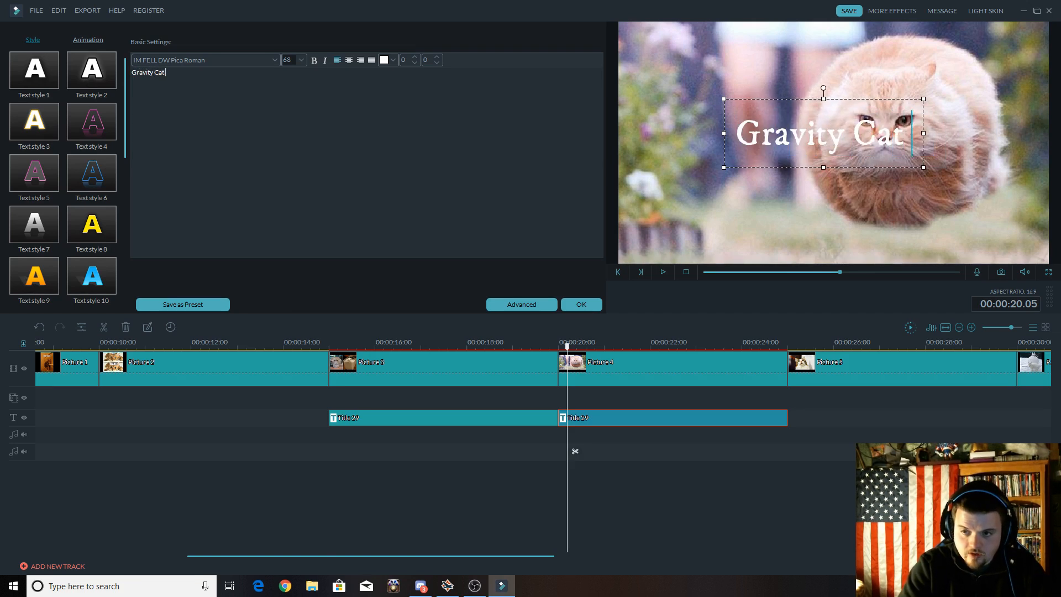
pyautogui.write('ot Amused')
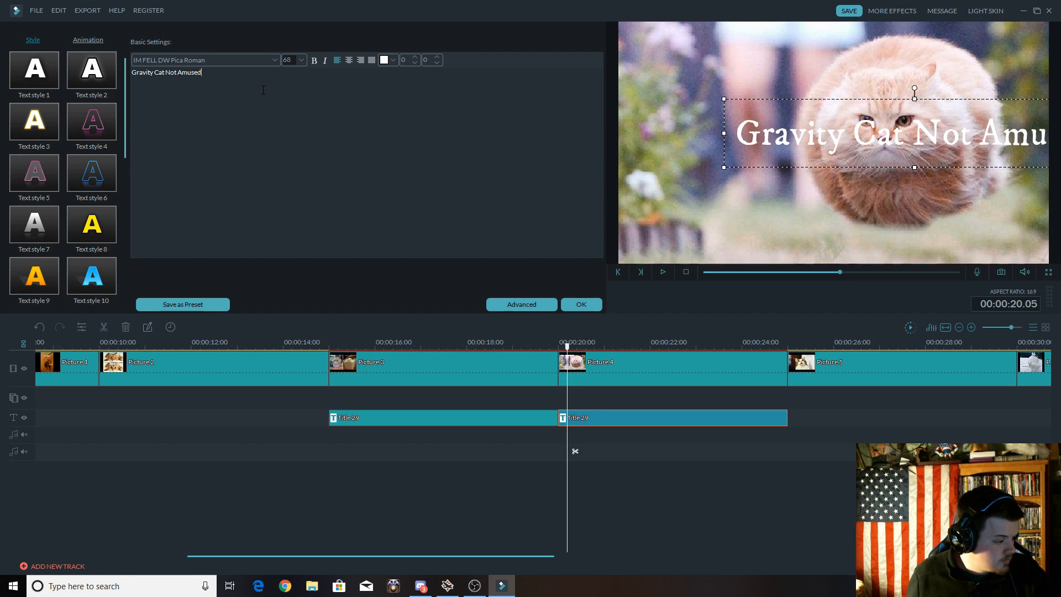
# Step: Set the "Gravity Cat Not Amused" caption's font size to 44, move it to the lower-left corner of Picture 4 and apply the edit
pyautogui.tripleClick(191, 72)
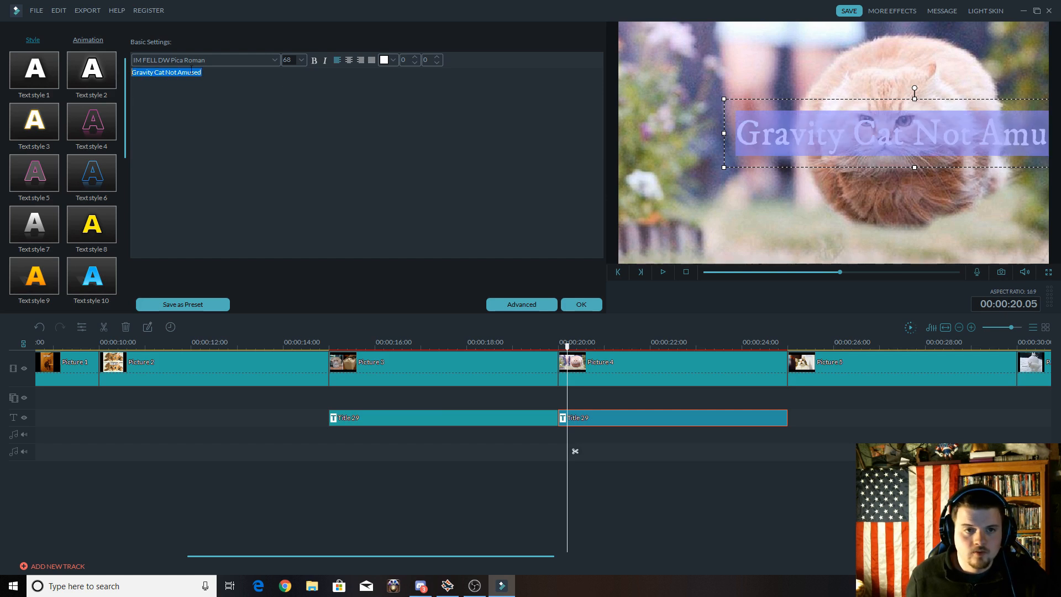
pyautogui.click(302, 60)
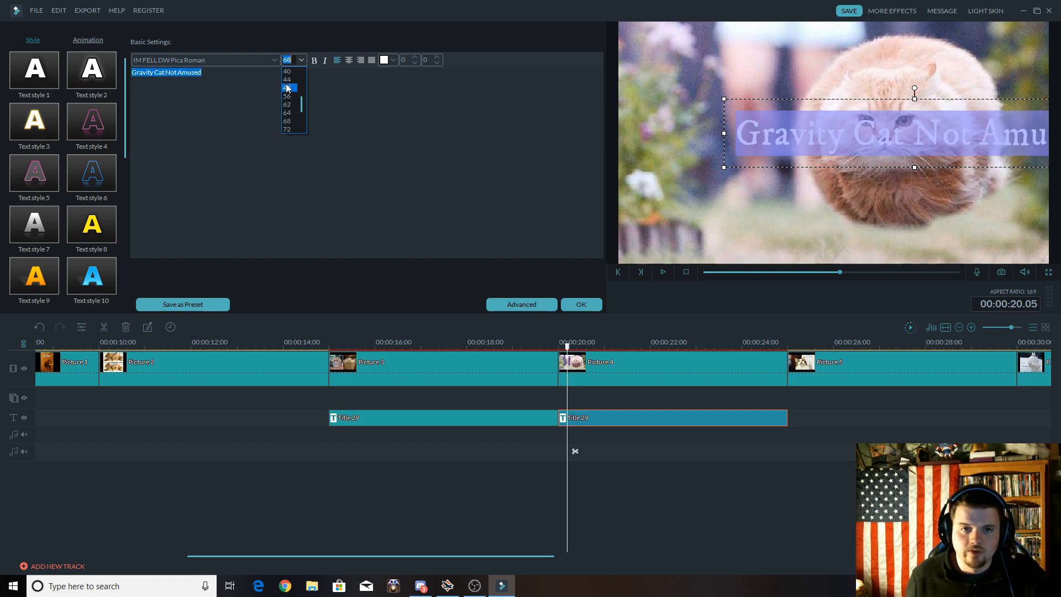
pyautogui.click(287, 79)
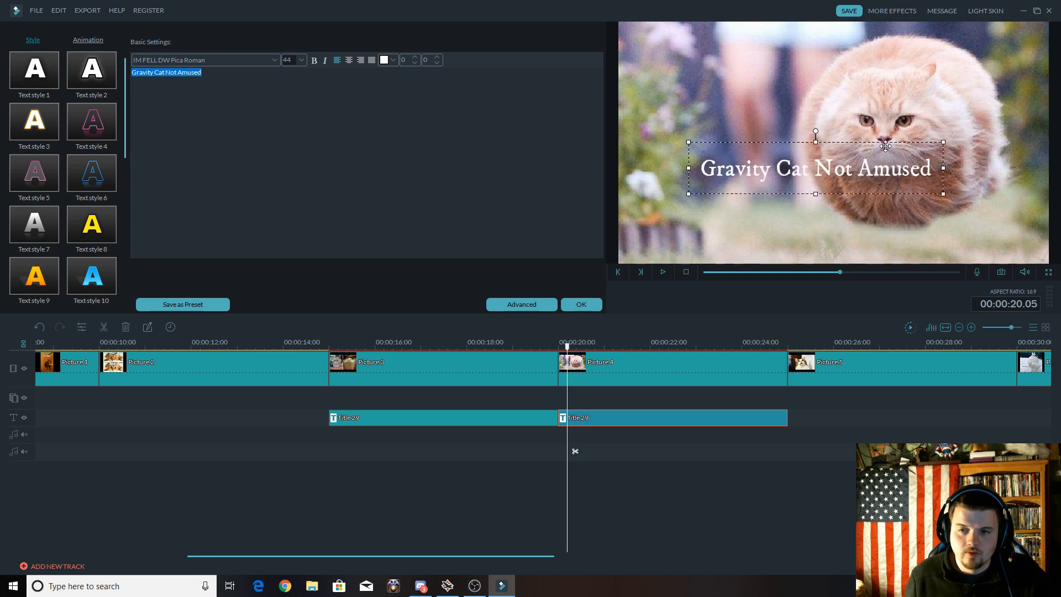
pyautogui.moveTo(885, 146); pyautogui.dragTo(813, 218)
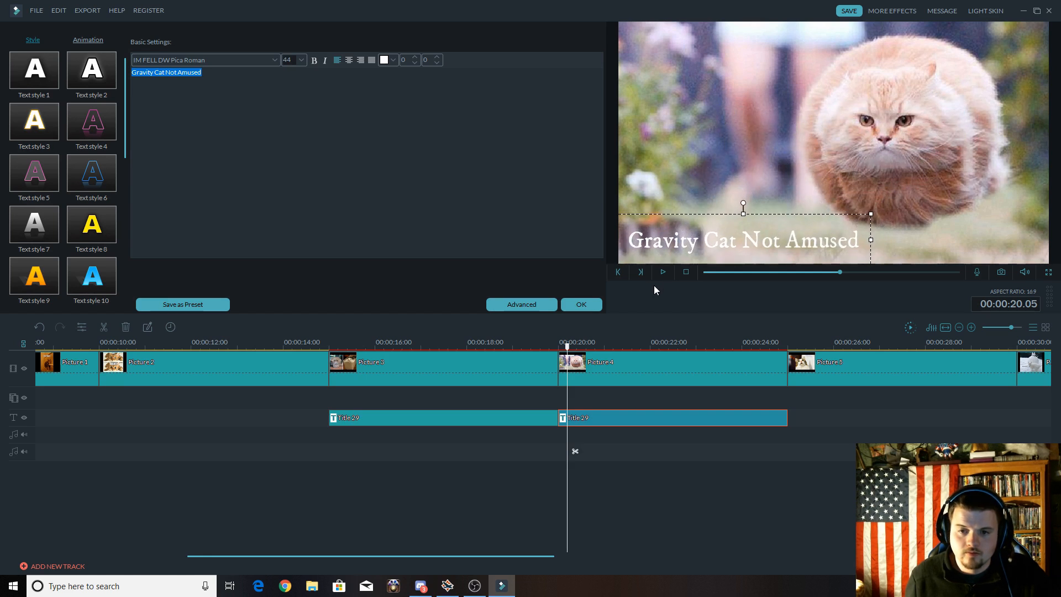
pyautogui.click(574, 305)
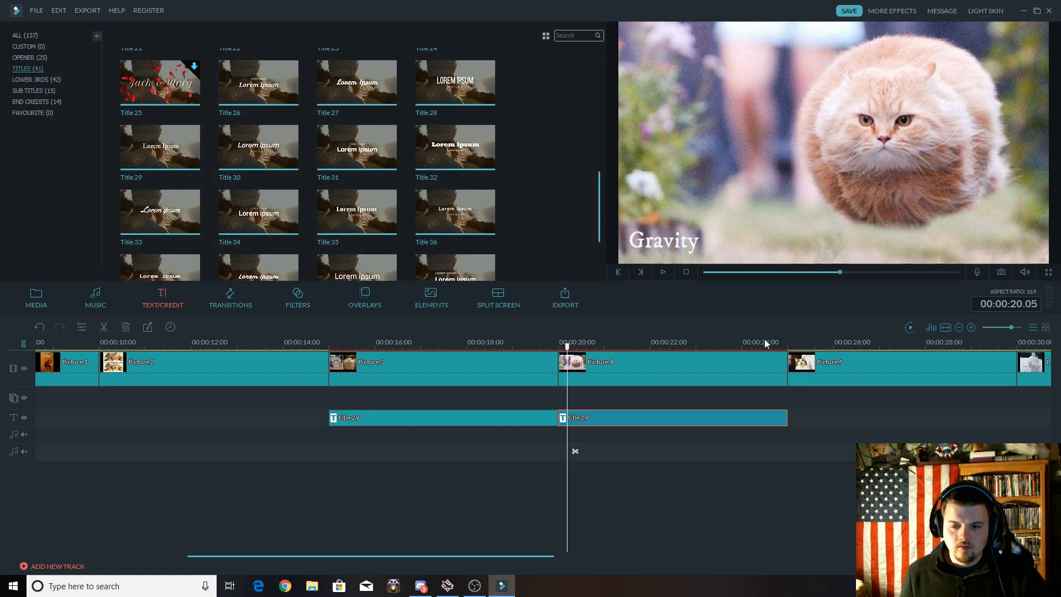
# Step: Preview the slideshow from the beginning of the timeline through to Picture 2
pyautogui.moveTo(765, 340); pyautogui.dragTo(345, 342)
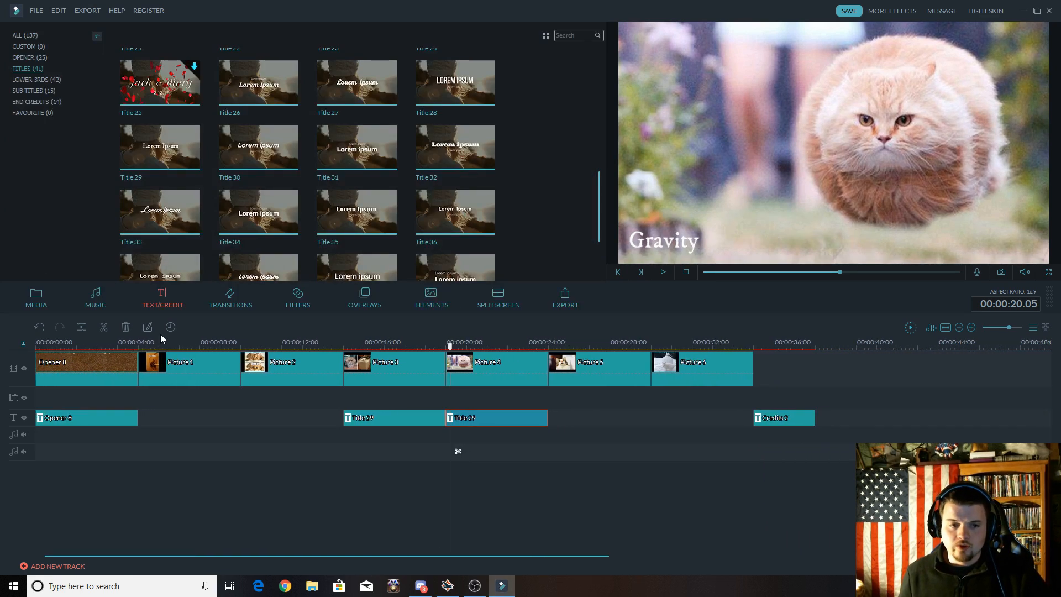
pyautogui.click(35, 343)
pyautogui.press('space')
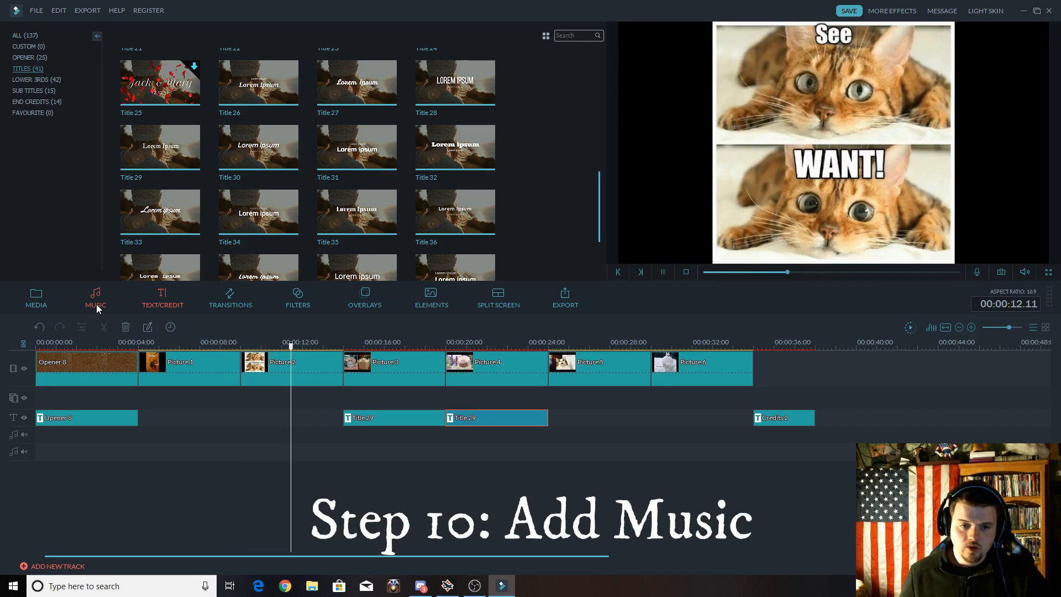
pyautogui.press('space')
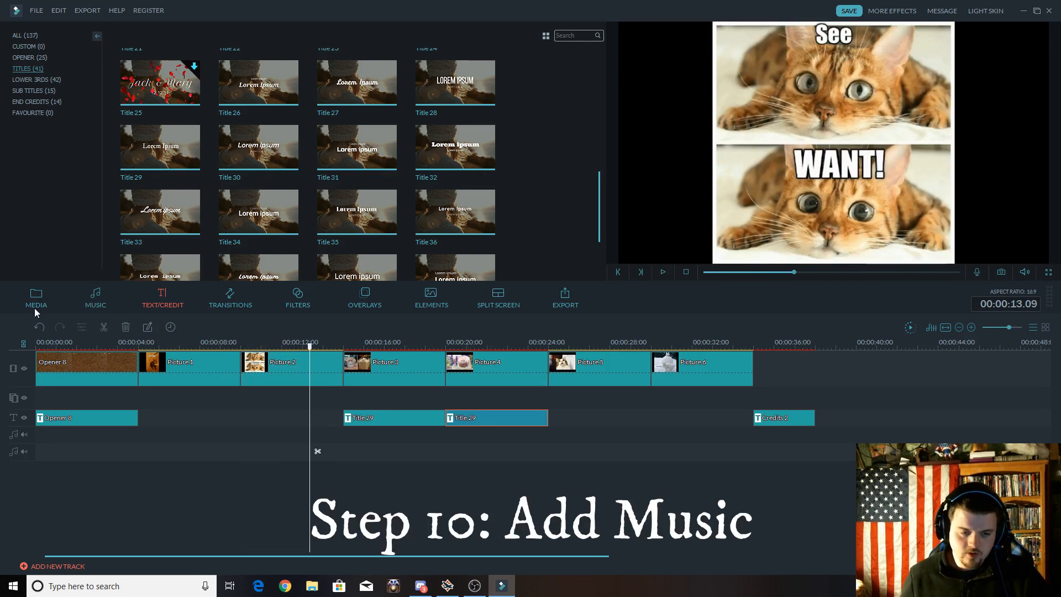
# Step: Add the Tender & Sentimental track "Always Dreaming - Within Reach" to the audio track and align it with the timeline's start
pyautogui.click(88, 298)
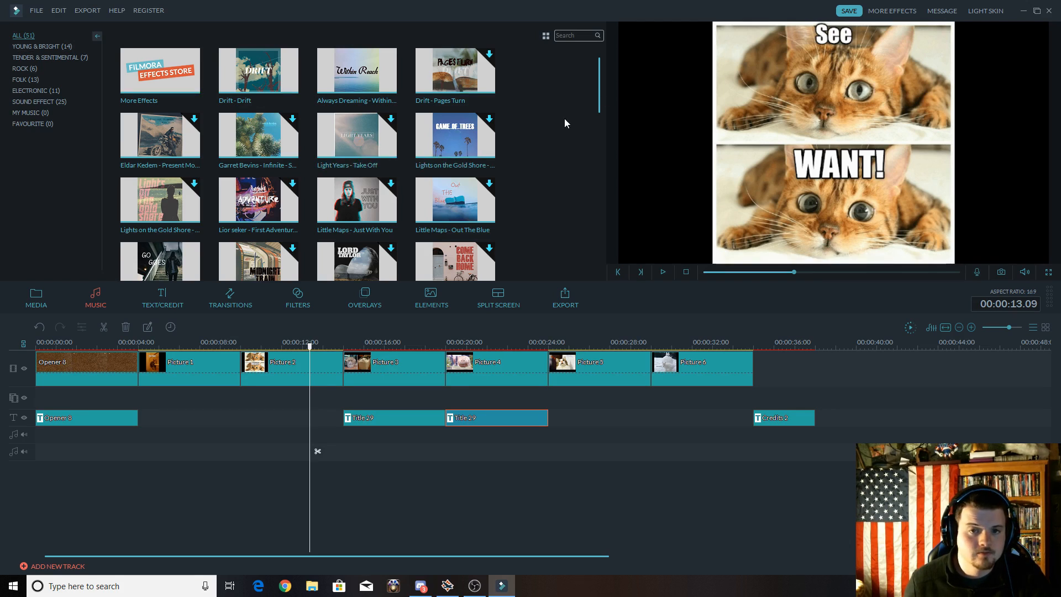
pyautogui.click(61, 58)
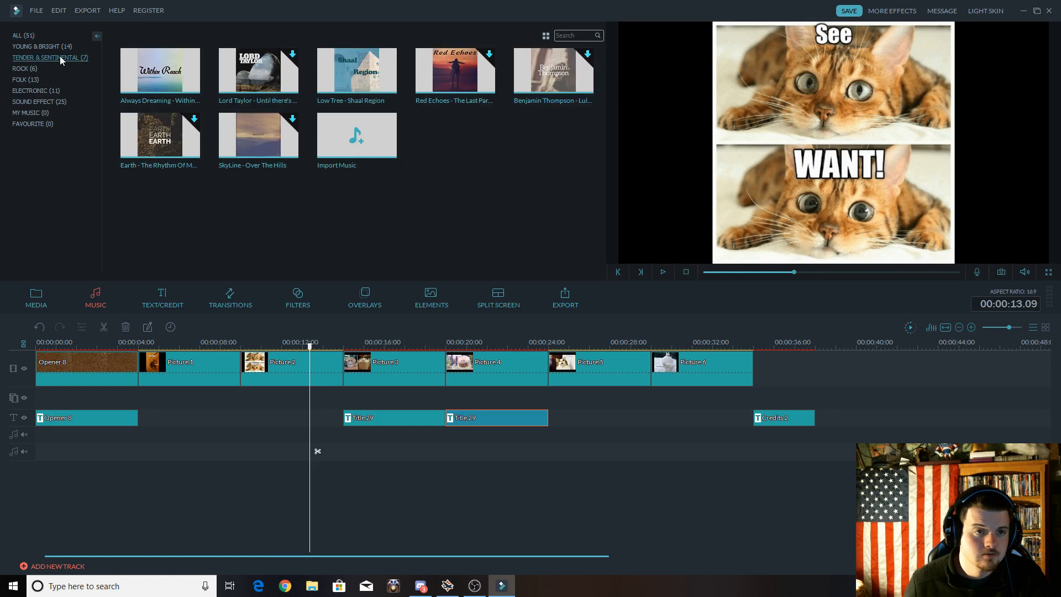
pyautogui.click(159, 72)
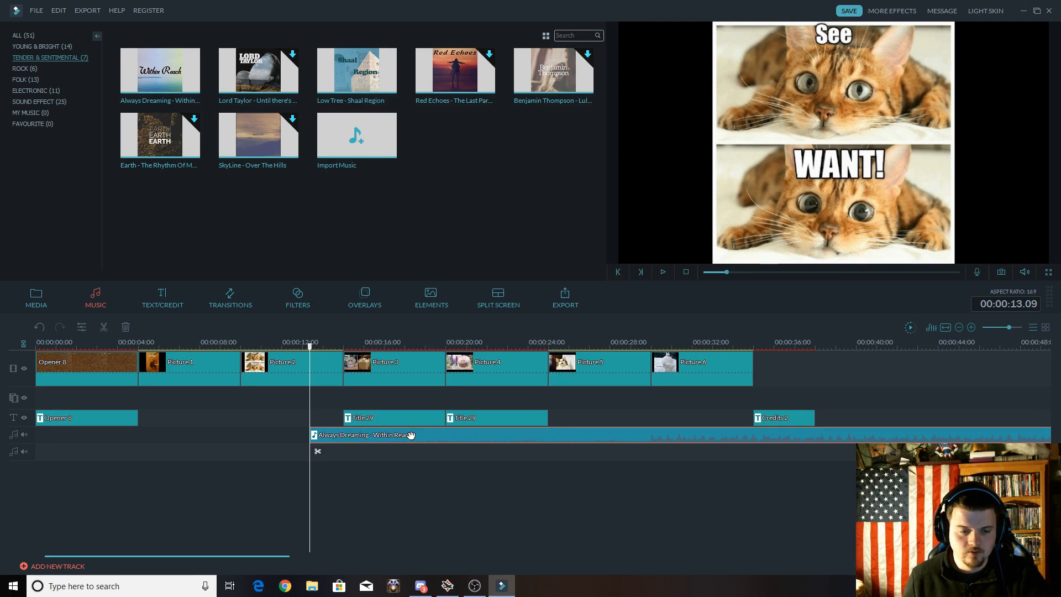
pyautogui.moveTo(410, 435); pyautogui.dragTo(134, 422)
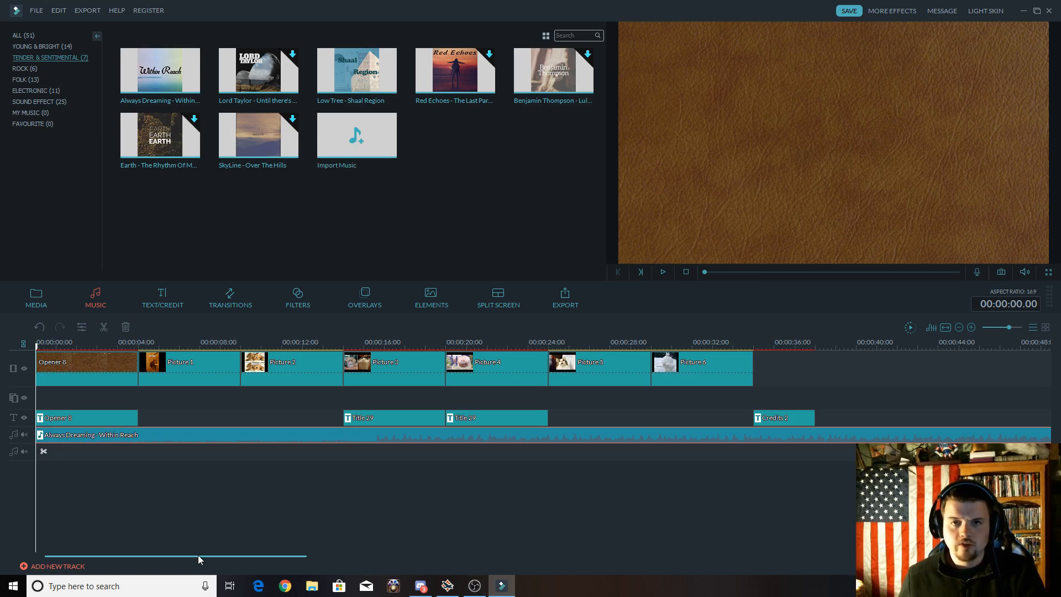
pyautogui.moveTo(206, 554); pyautogui.dragTo(154, 537)
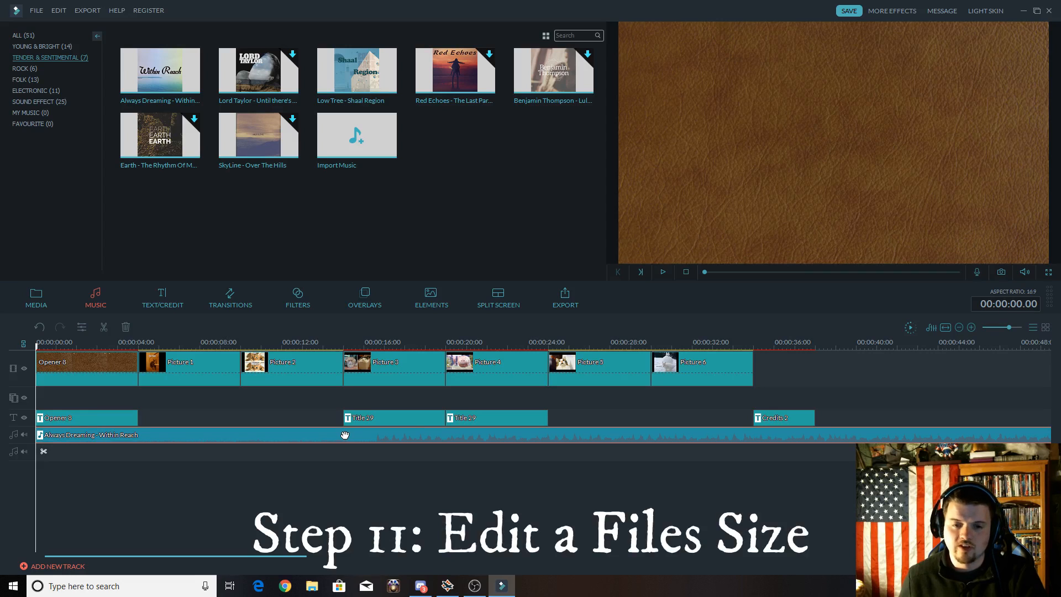
# Step: Split the music clip at 00:00:15.00, where Picture 3 begins
pyautogui.click(343, 346)
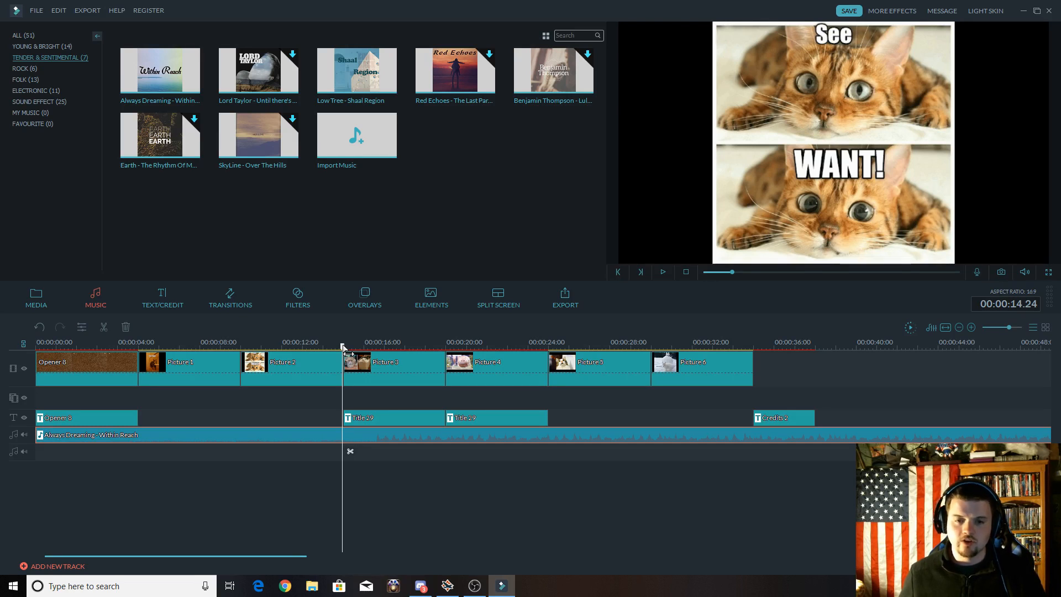
pyautogui.moveTo(343, 347)
pyautogui.mouseDown()
pyautogui.moveTo(288, 347)
pyautogui.moveTo(346, 346)
pyautogui.mouseUp()
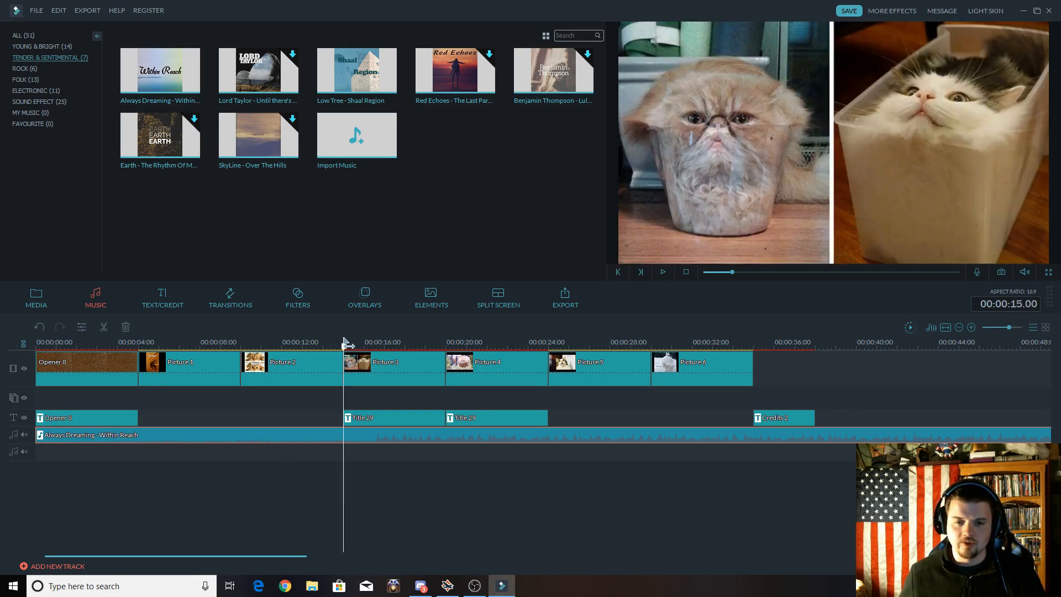
pyautogui.rightClick(346, 437)
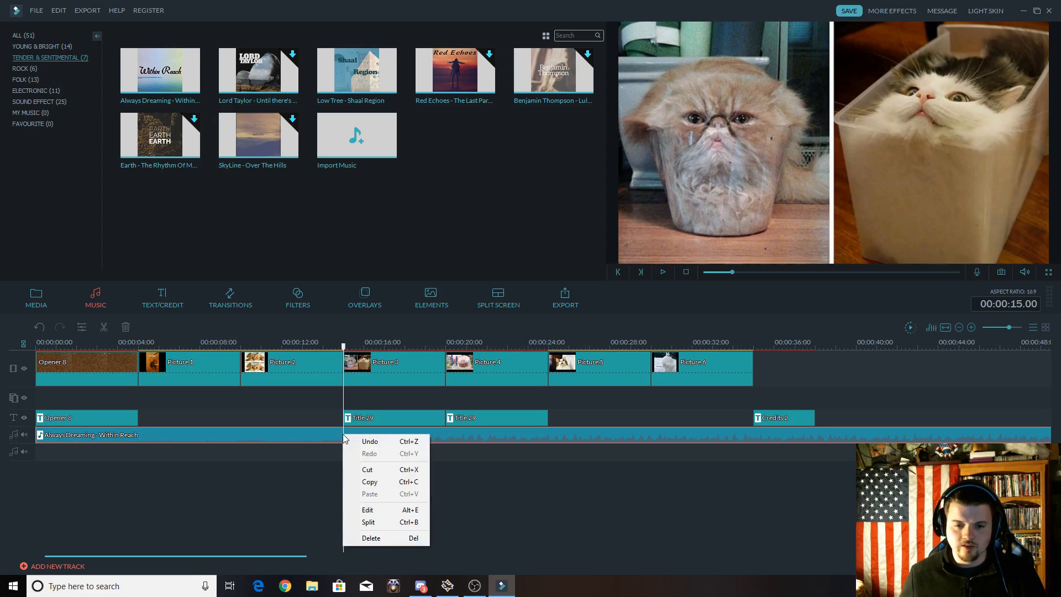
pyautogui.click(376, 522)
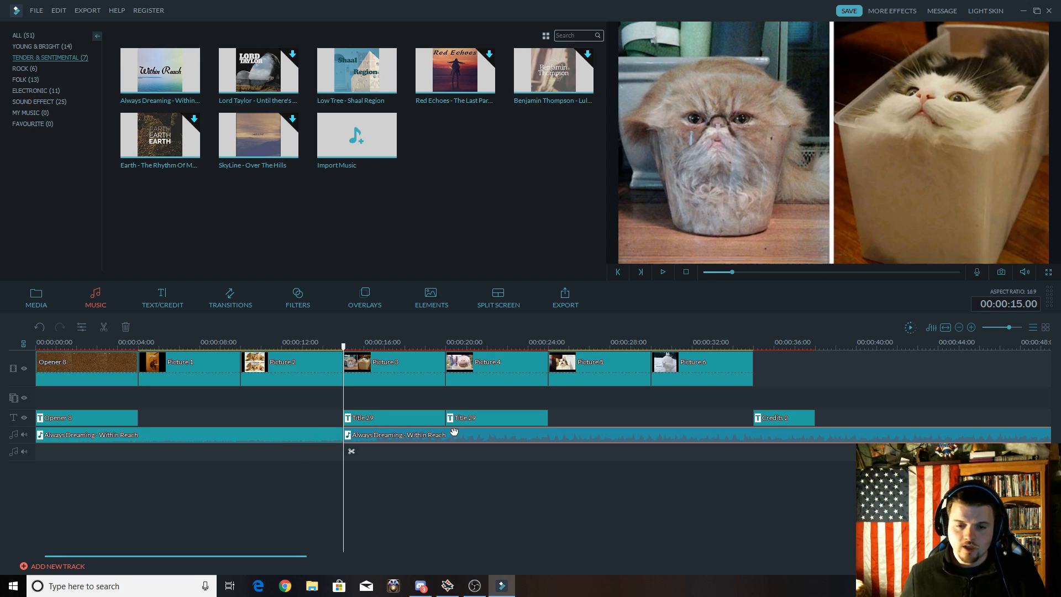
# Step: Delete the music segment before the cut and move the remaining music to the start of Picture 1
pyautogui.click(241, 434)
pyautogui.rightClick(242, 435)
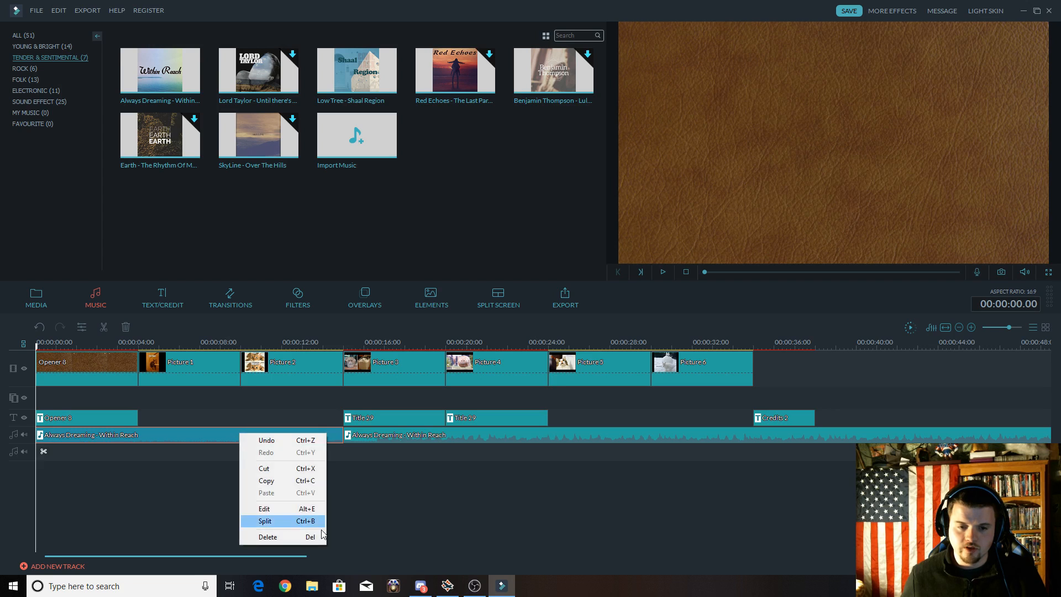
pyautogui.click(284, 533)
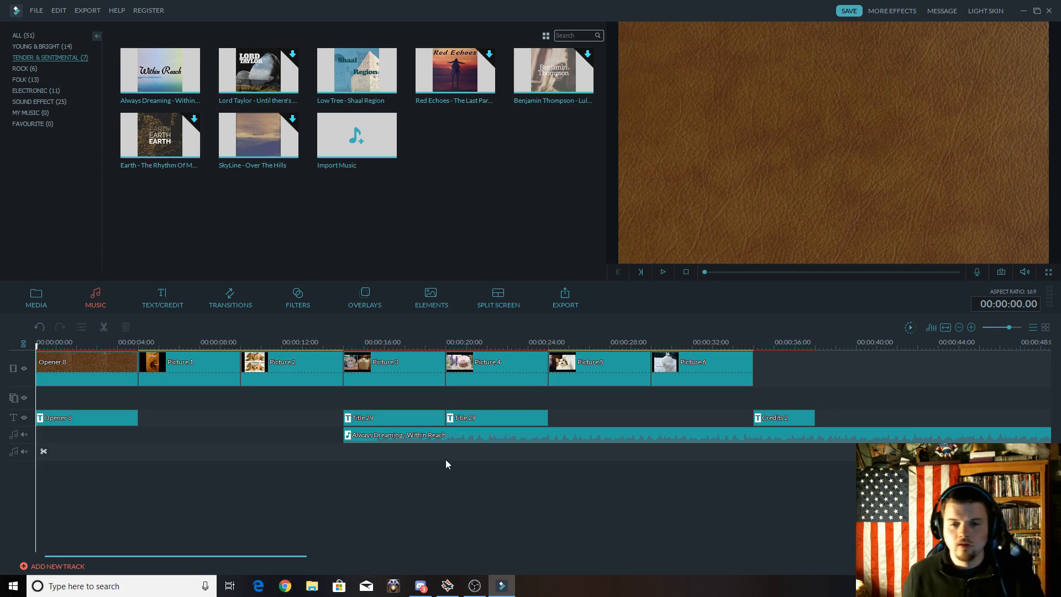
pyautogui.click(495, 437)
pyautogui.moveTo(496, 437); pyautogui.dragTo(290, 435)
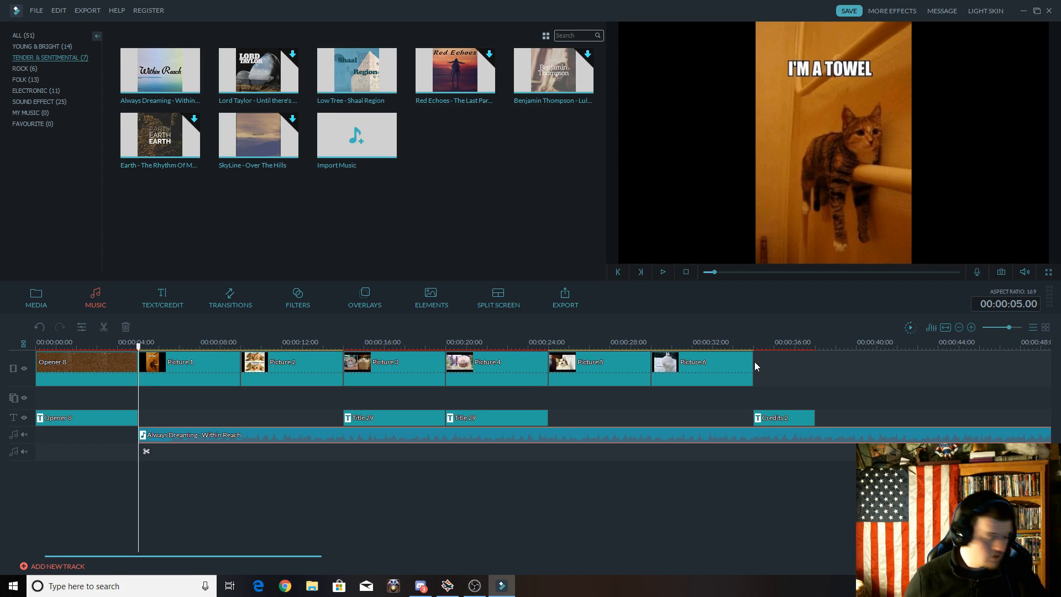
# Step: Split the music at 00:00:38.00, where the end credits finish, and delete the excess after the cut
pyautogui.click(816, 345)
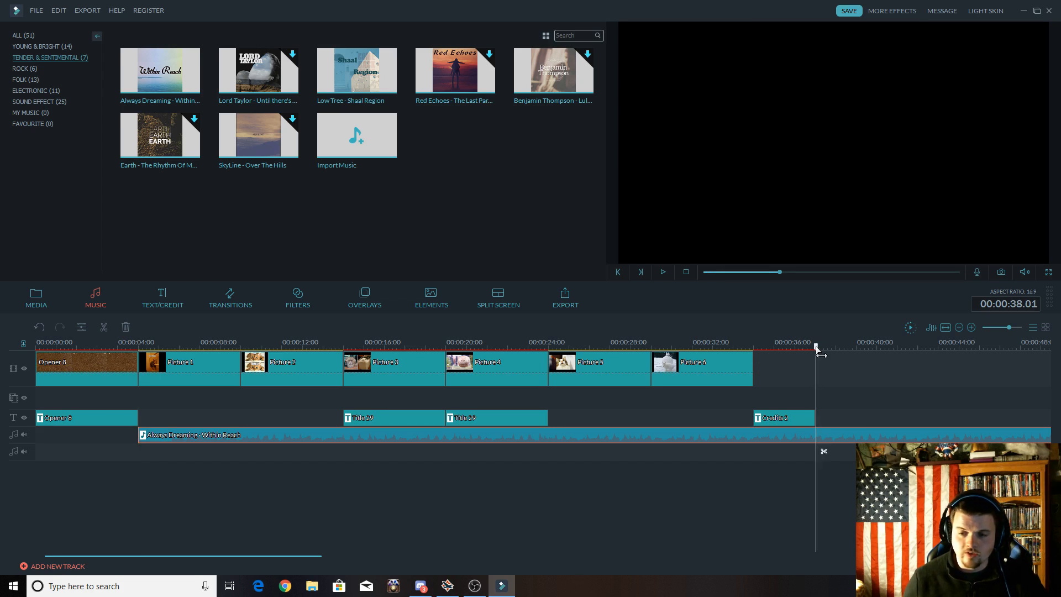
pyautogui.moveTo(816, 348); pyautogui.dragTo(816, 348)
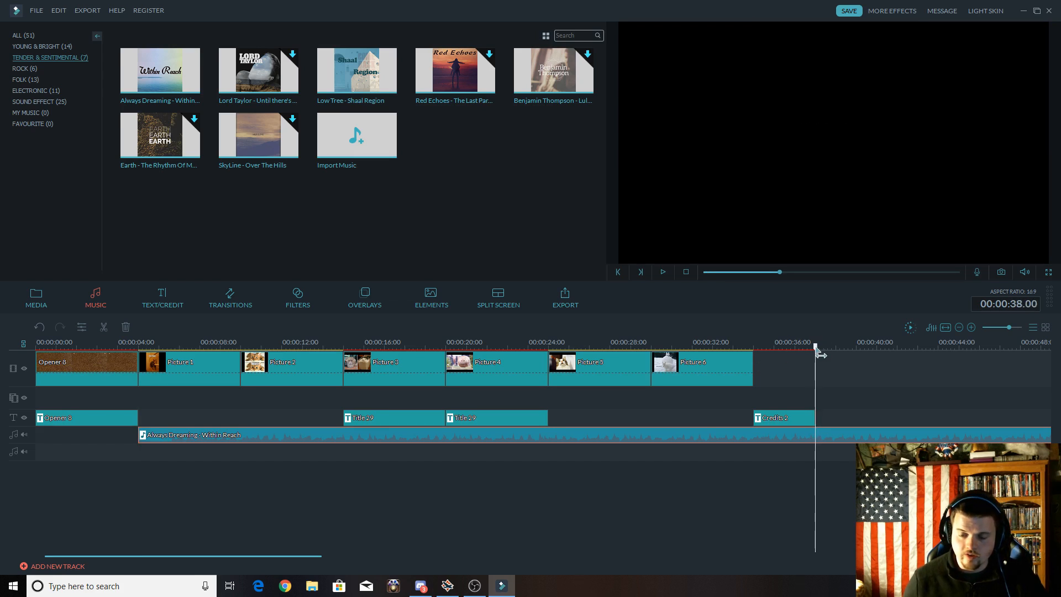
pyautogui.rightClick(816, 434)
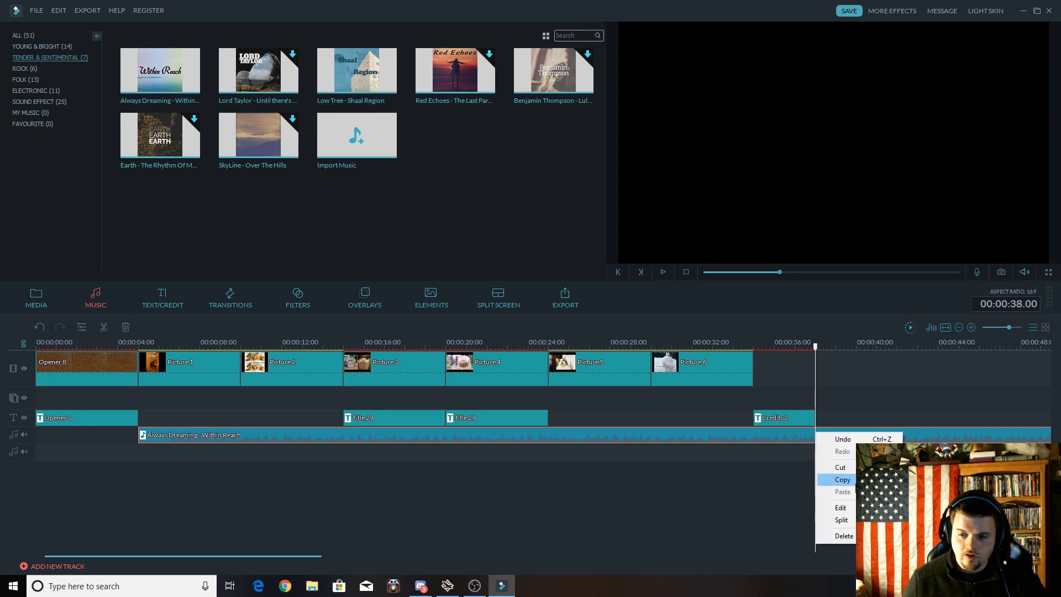
pyautogui.click(846, 521)
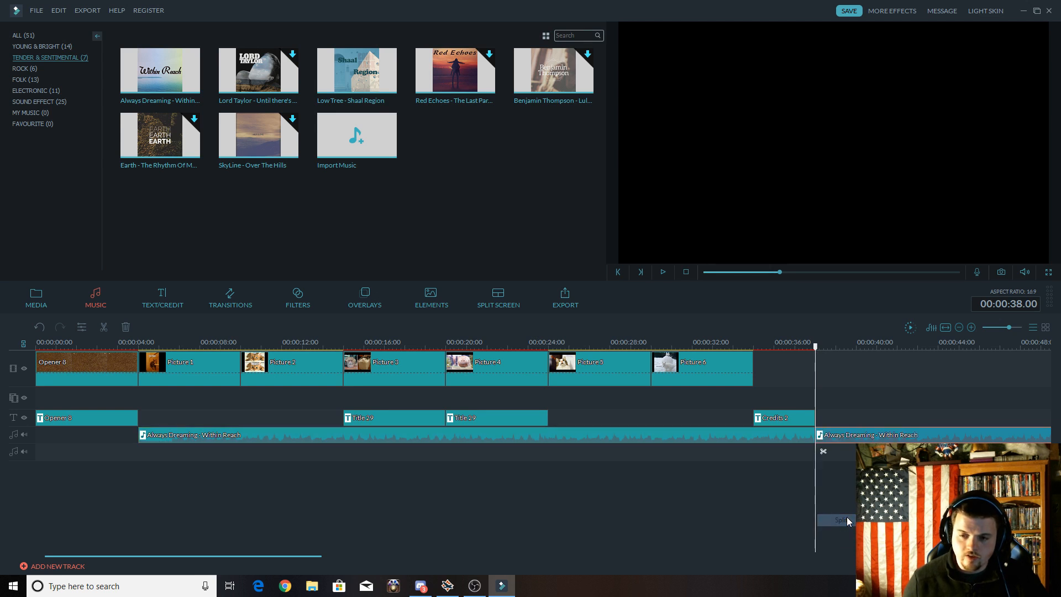
pyautogui.rightClick(887, 436)
pyautogui.click(911, 536)
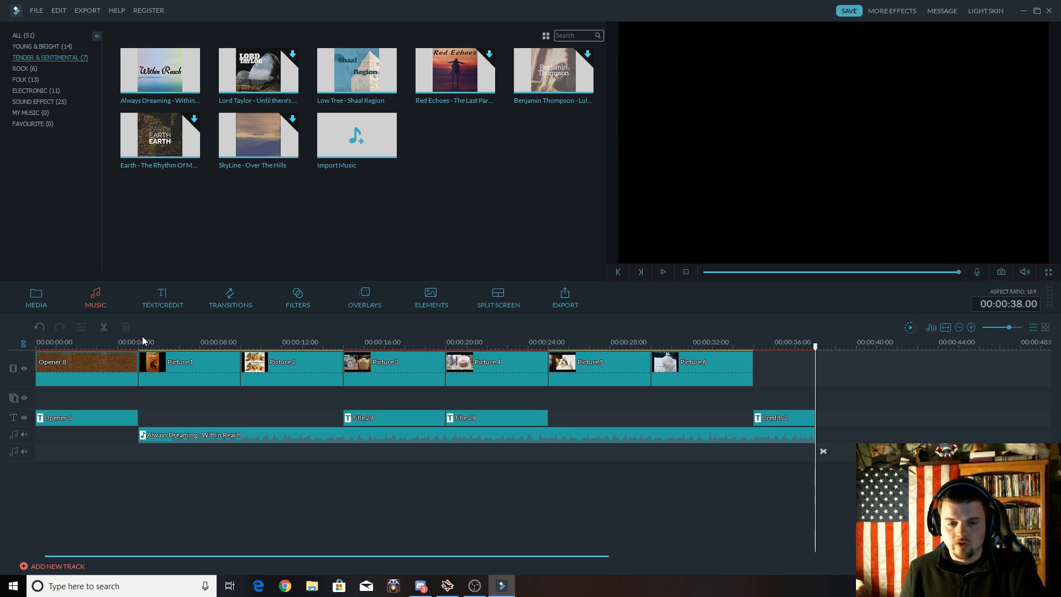
# Step: Set the music clip's duration to 30 seconds with a 5.00s fade in and a 5.00s fade out, and preview it from Picture 1
pyautogui.doubleClick(295, 437)
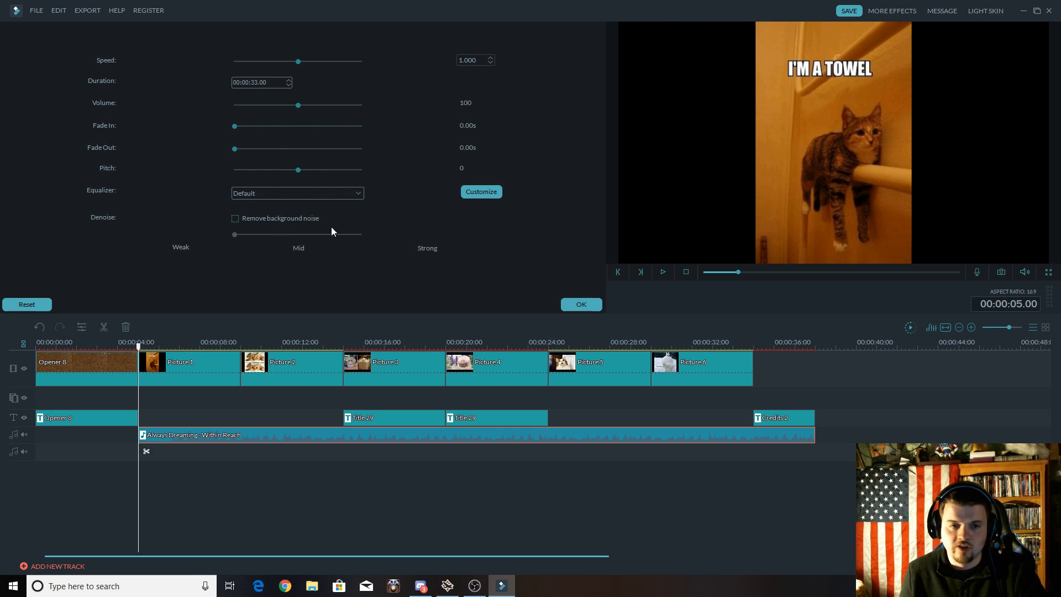
pyautogui.click(290, 87)
pyautogui.click(290, 86)
pyautogui.click(290, 86)
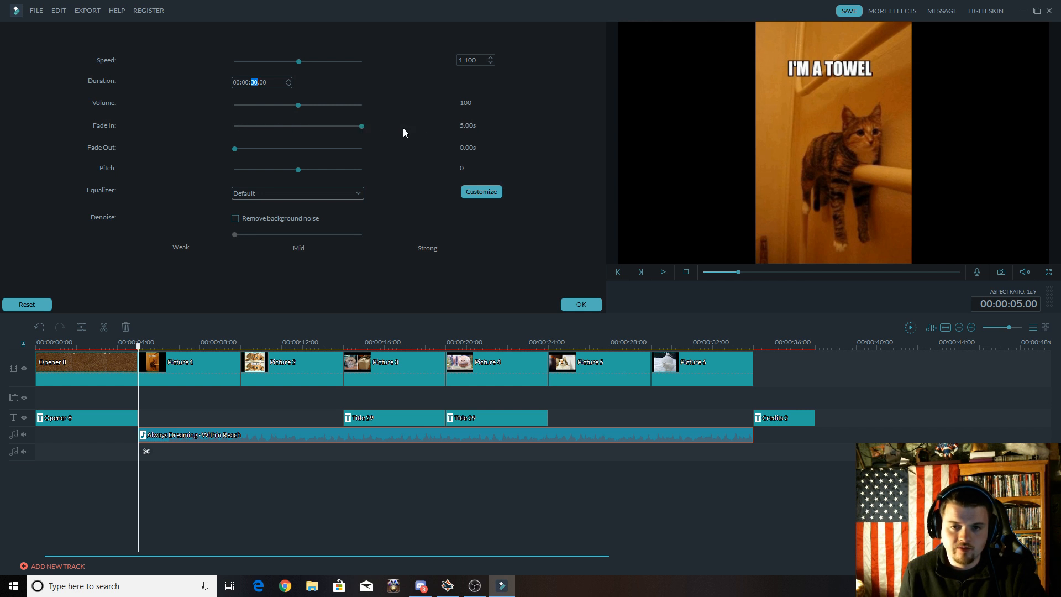
pyautogui.moveTo(238, 147); pyautogui.dragTo(400, 147)
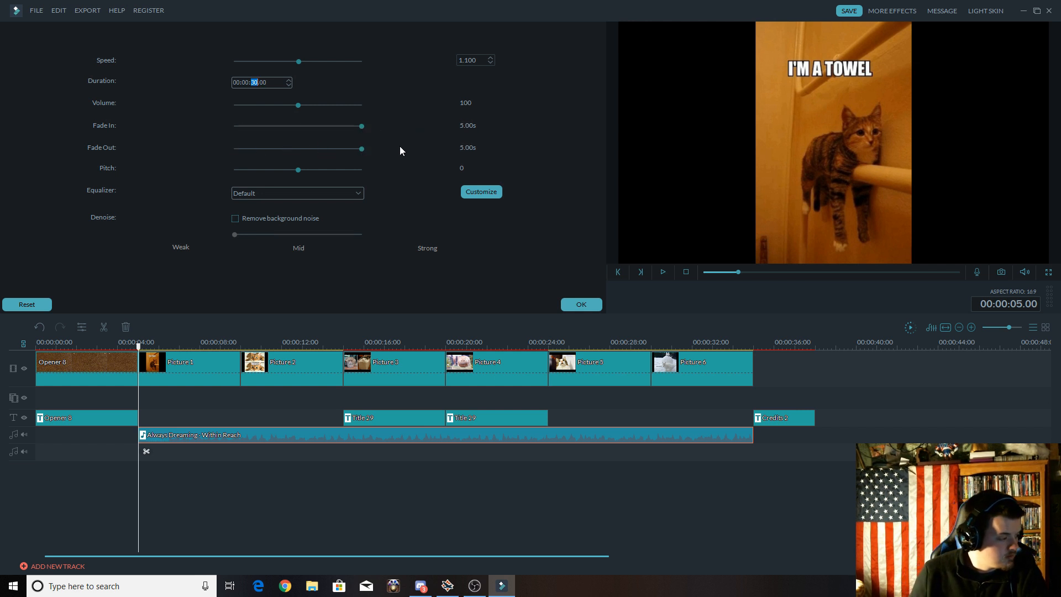
pyautogui.click(595, 304)
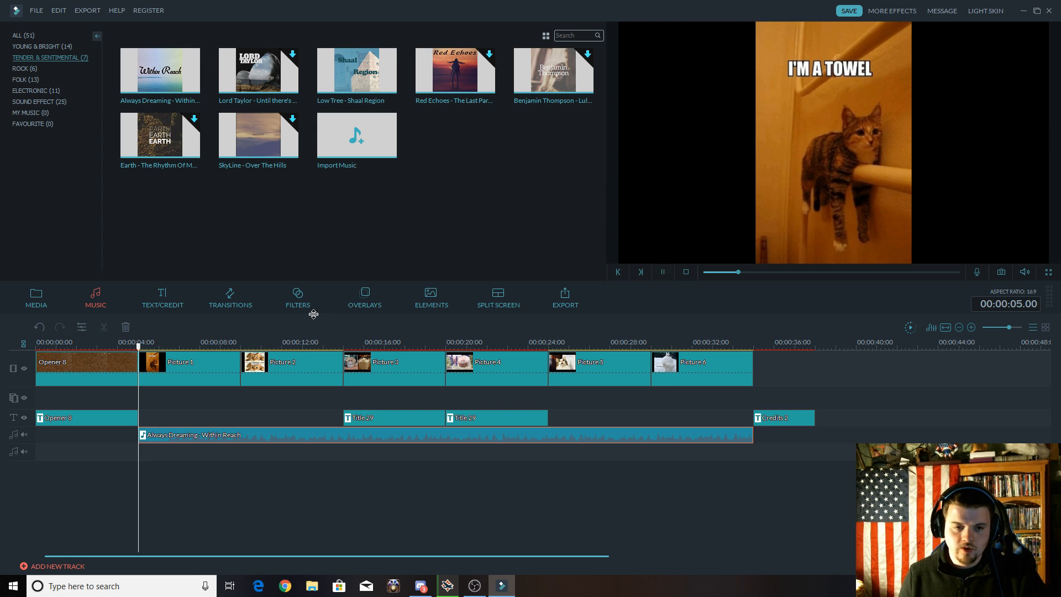
pyautogui.press('space')
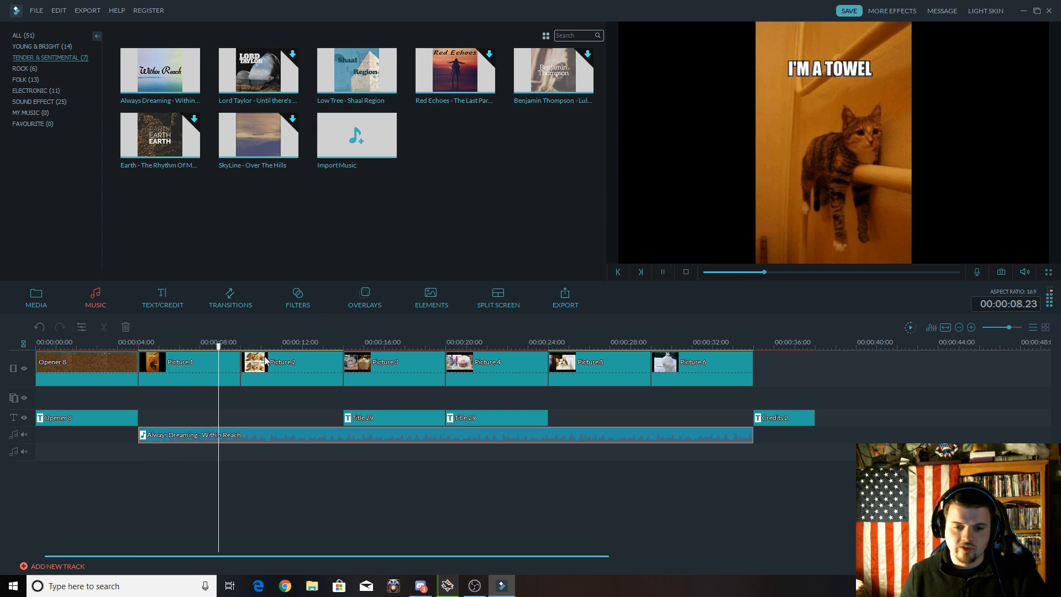
# Step: Lower the system volume and preview the background music across Picture 1 and Picture 2
pyautogui.press('XF86AudioLowerVolume')
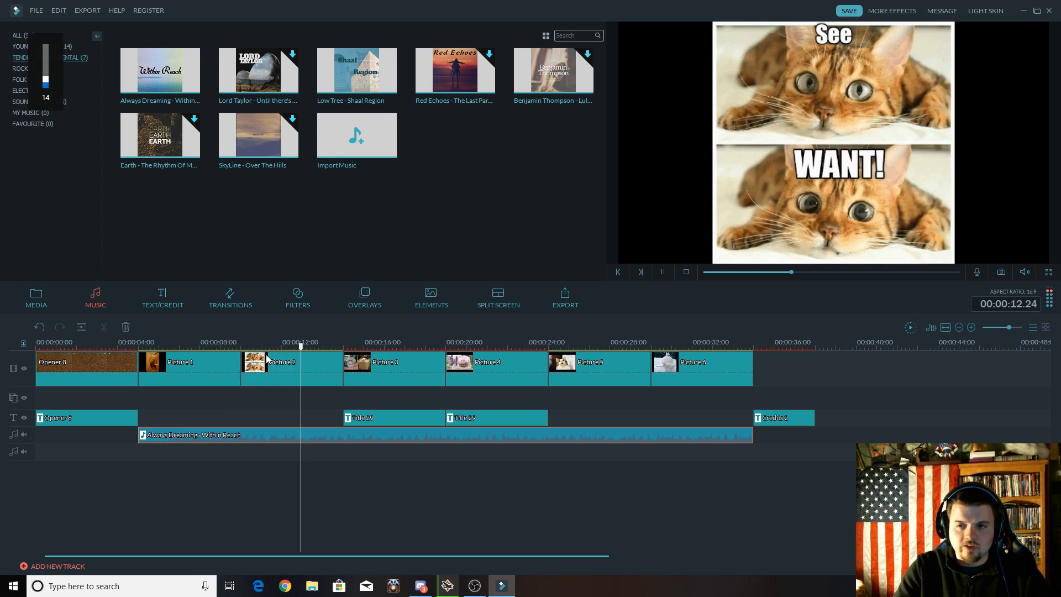
pyautogui.press('space')
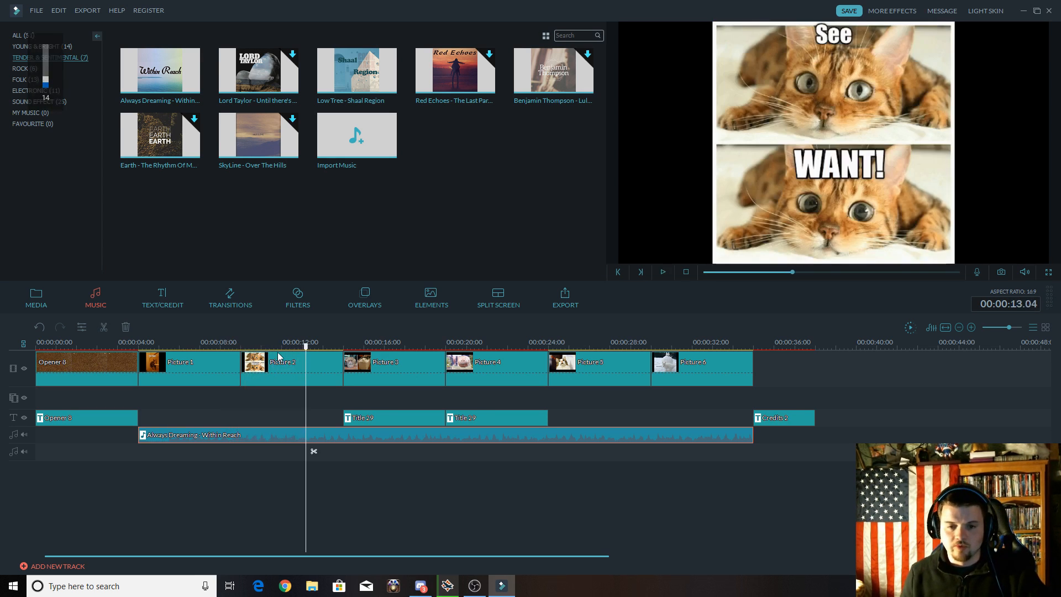
pyautogui.press('space')
pyautogui.press('space')
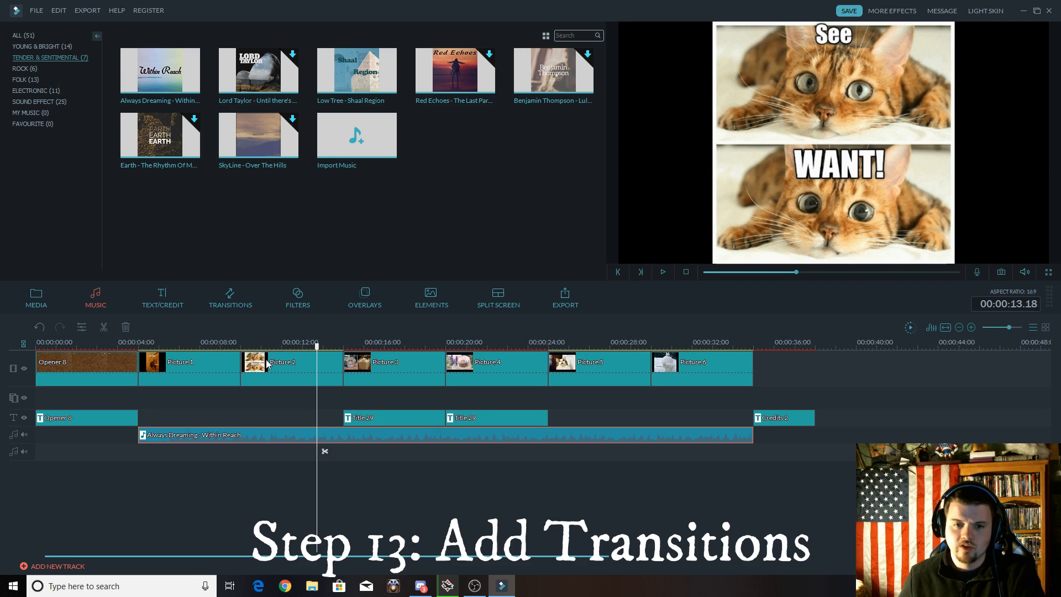
pyautogui.click(232, 347)
pyautogui.press('space')
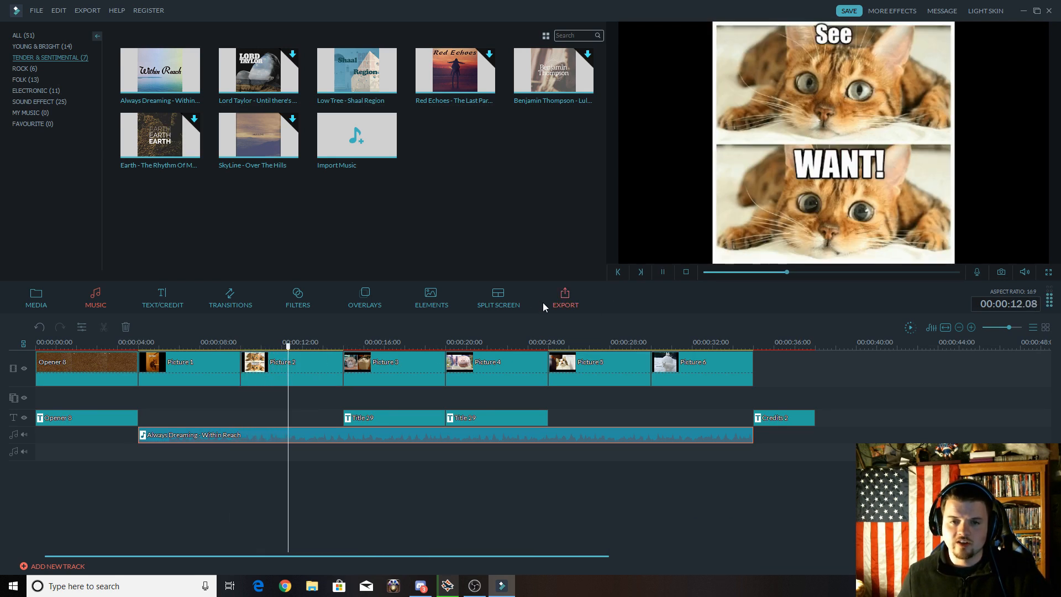
pyautogui.press('space')
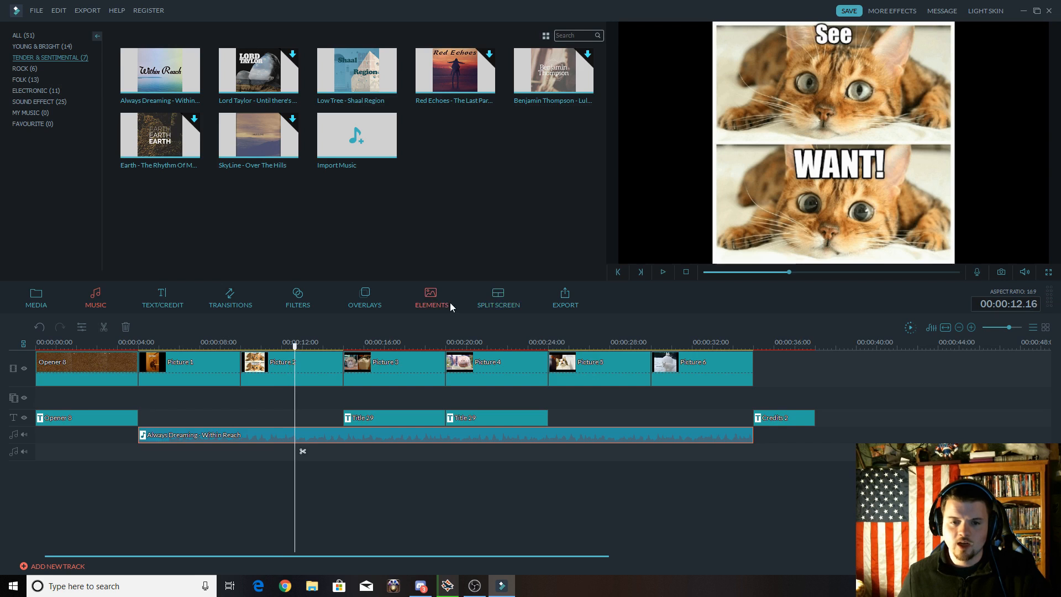
# Step: Add a Dissolve transition between the opener and Picture 1, and preview it
pyautogui.click(232, 296)
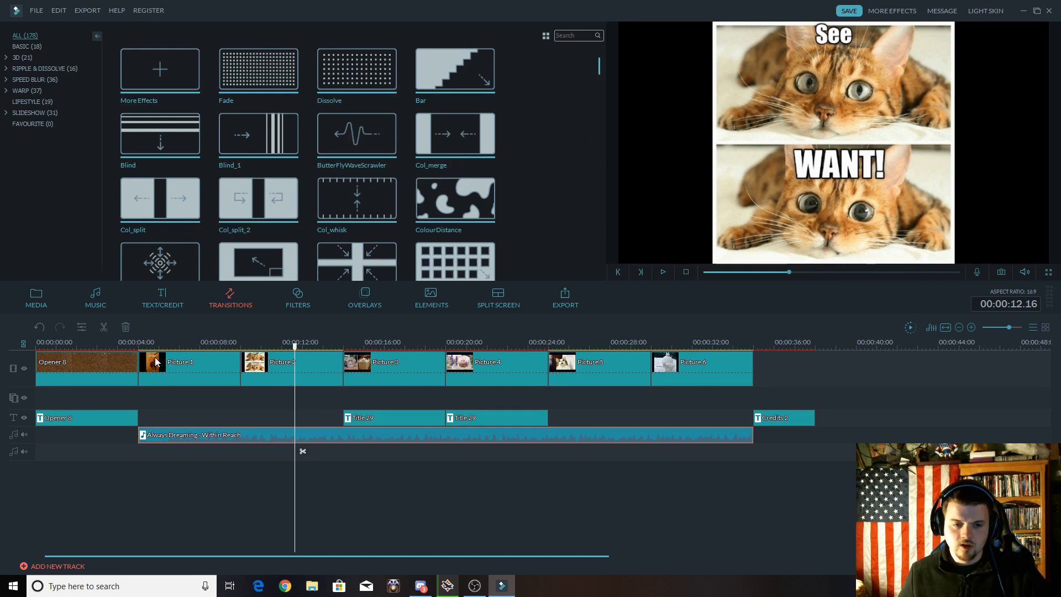
pyautogui.click(115, 347)
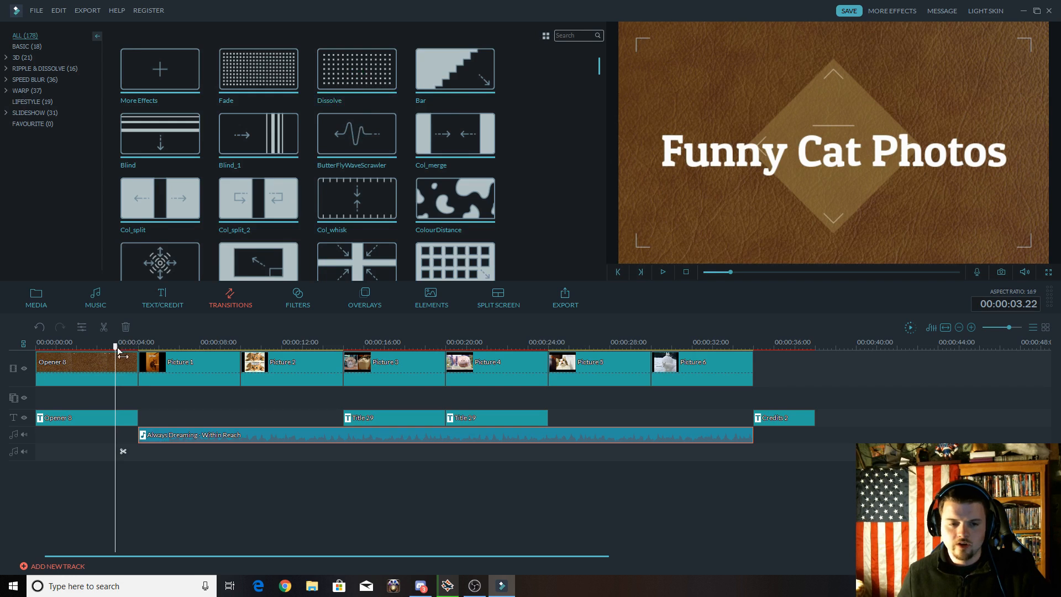
pyautogui.moveTo(118, 355); pyautogui.dragTo(105, 355)
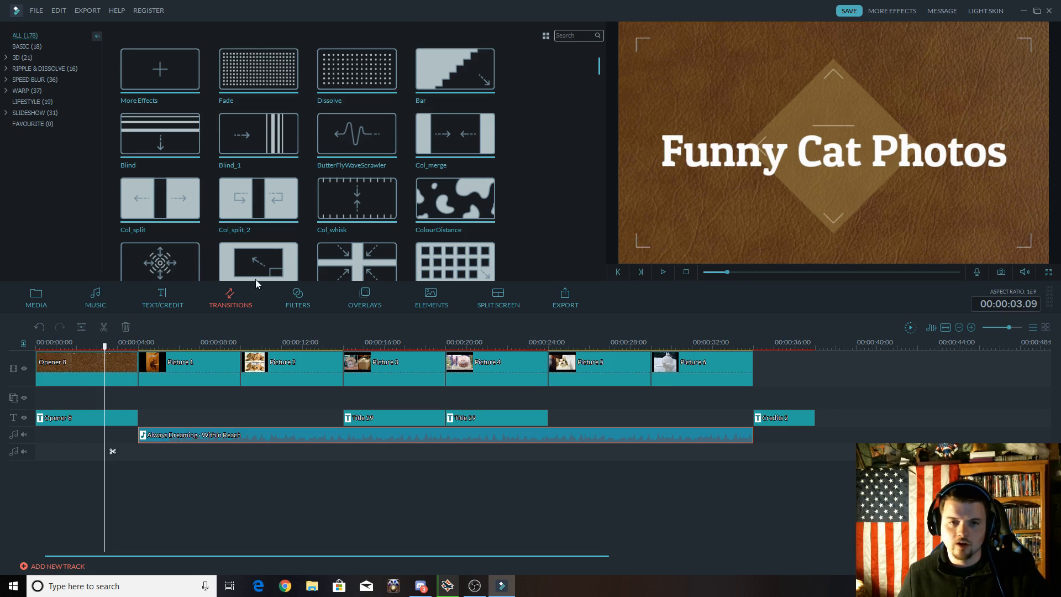
pyautogui.moveTo(373, 97)
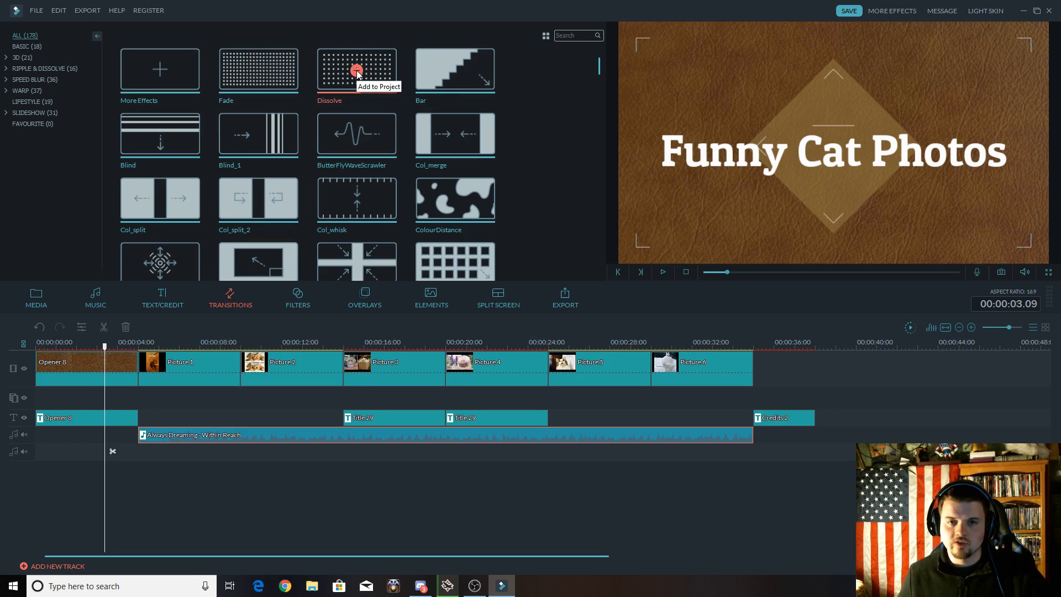
pyautogui.click(356, 70)
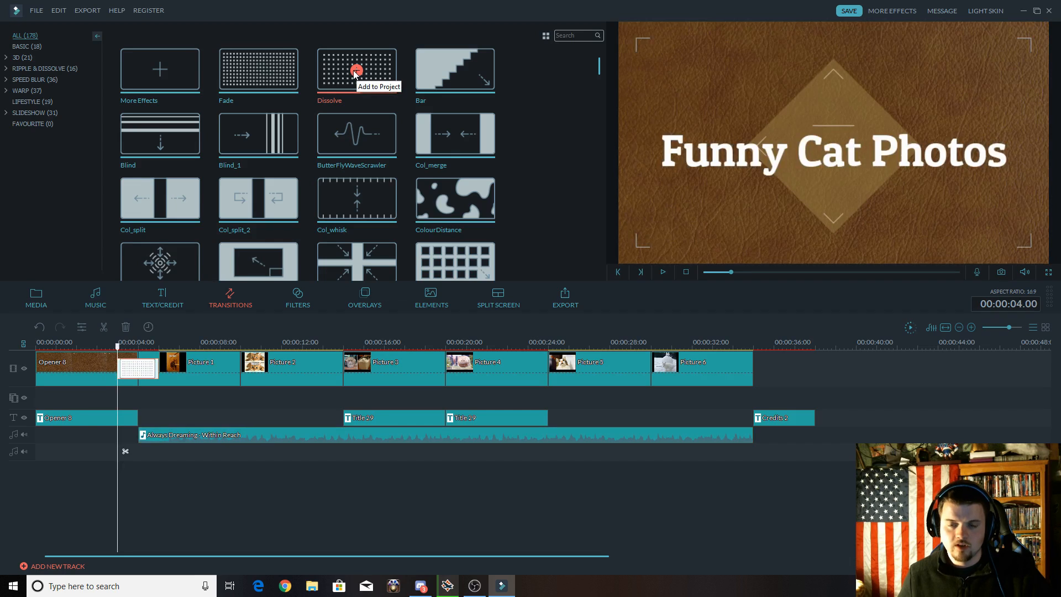
pyautogui.press('space')
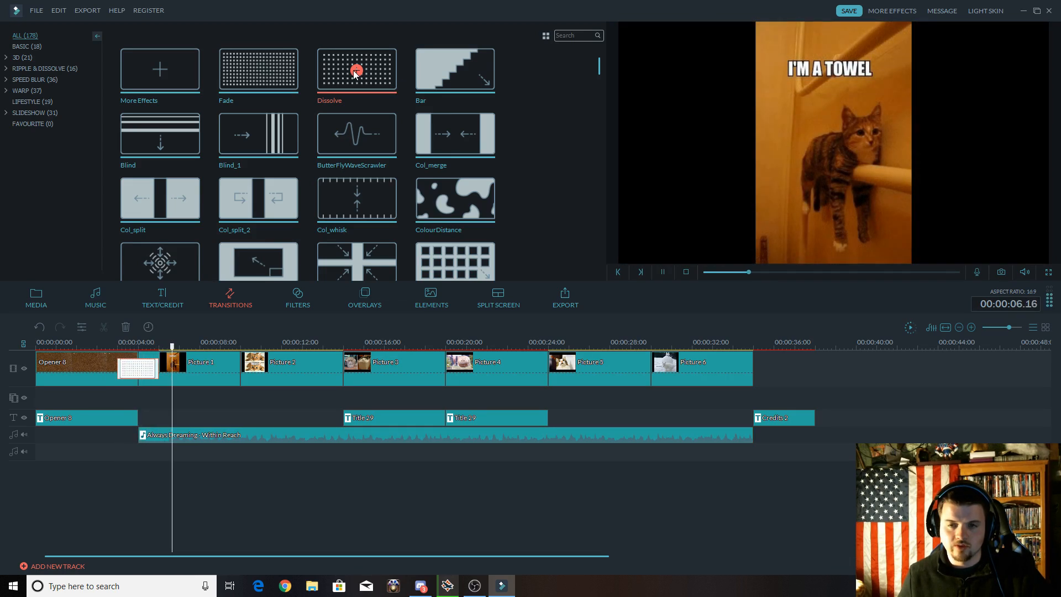
pyautogui.press('space')
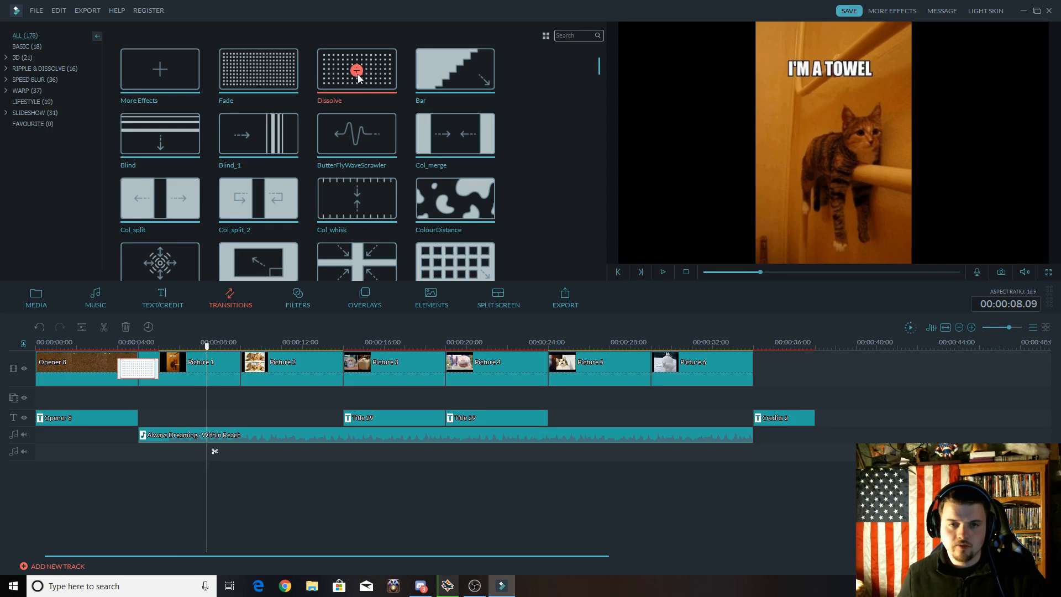
# Step: Add Dissolve transitions between all neighbouring pictures from Picture 1 to Picture 6, and preview the slideshow from the start
pyautogui.click(356, 71)
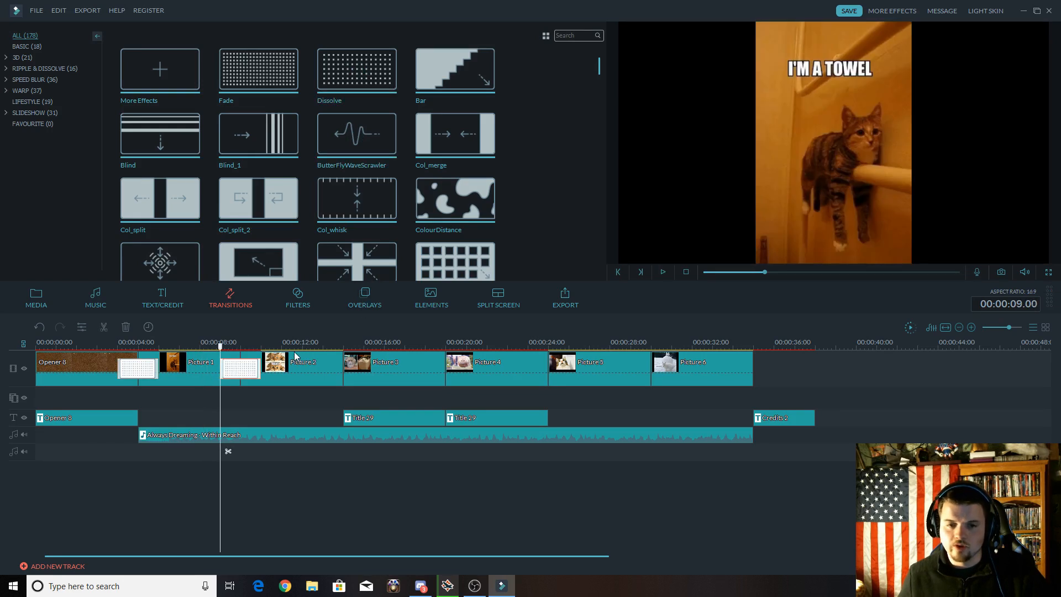
pyautogui.moveTo(222, 350); pyautogui.dragTo(293, 344)
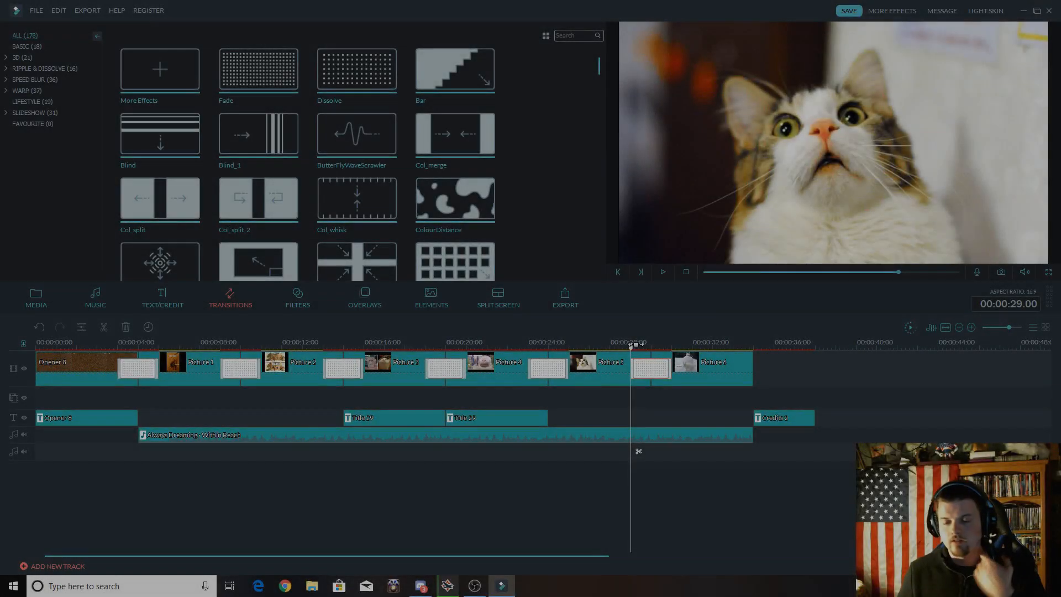
pyautogui.moveTo(634, 354); pyautogui.dragTo(23, 332)
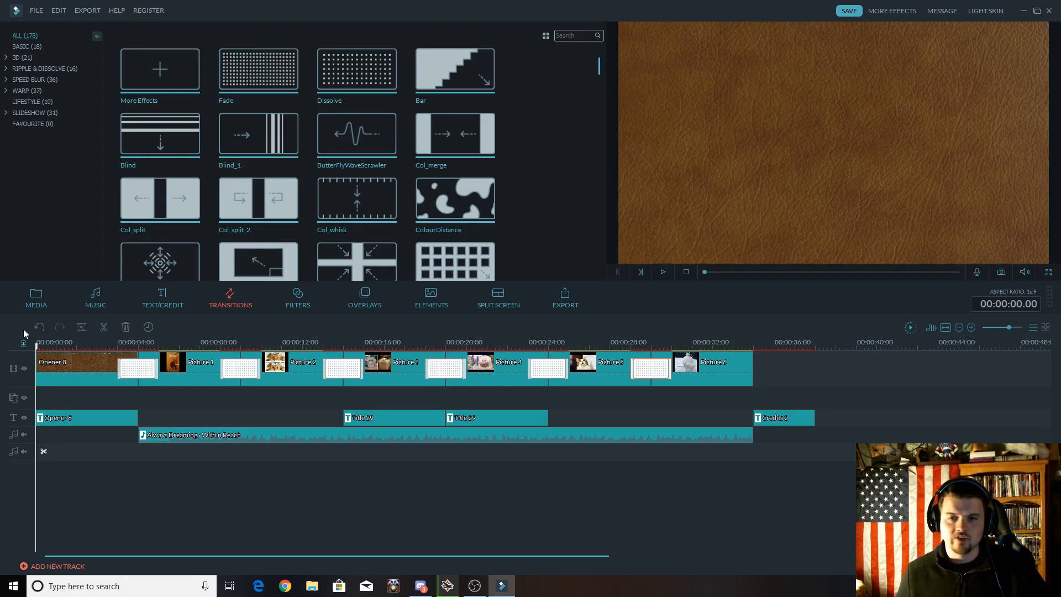
pyautogui.press('space')
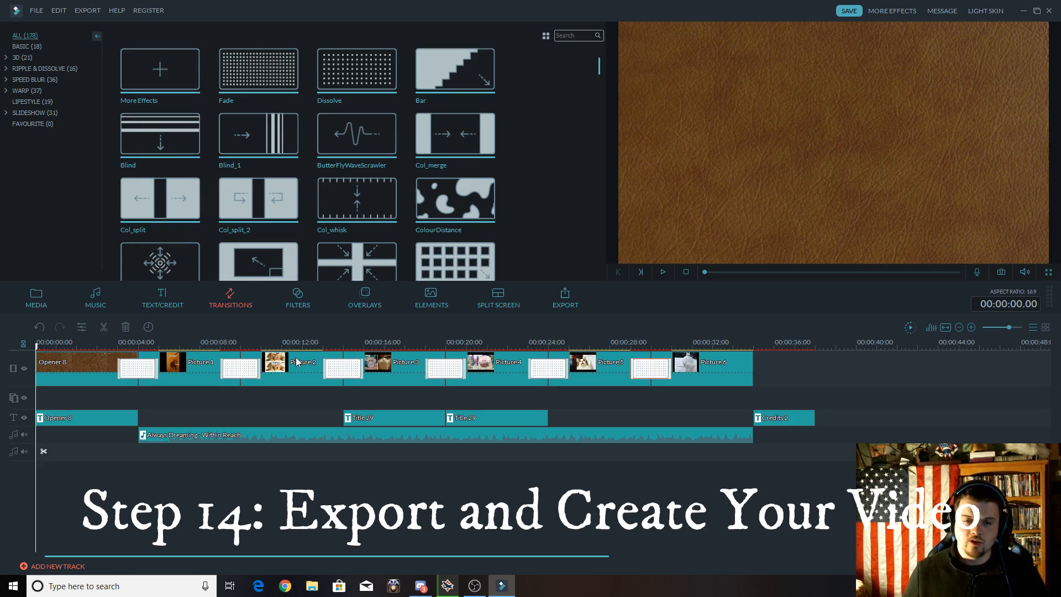
# Step: Export the slideshow to the Desktop as an MP4 video named "Funyy Cat Photos" and close the export windows
pyautogui.click(86, 11)
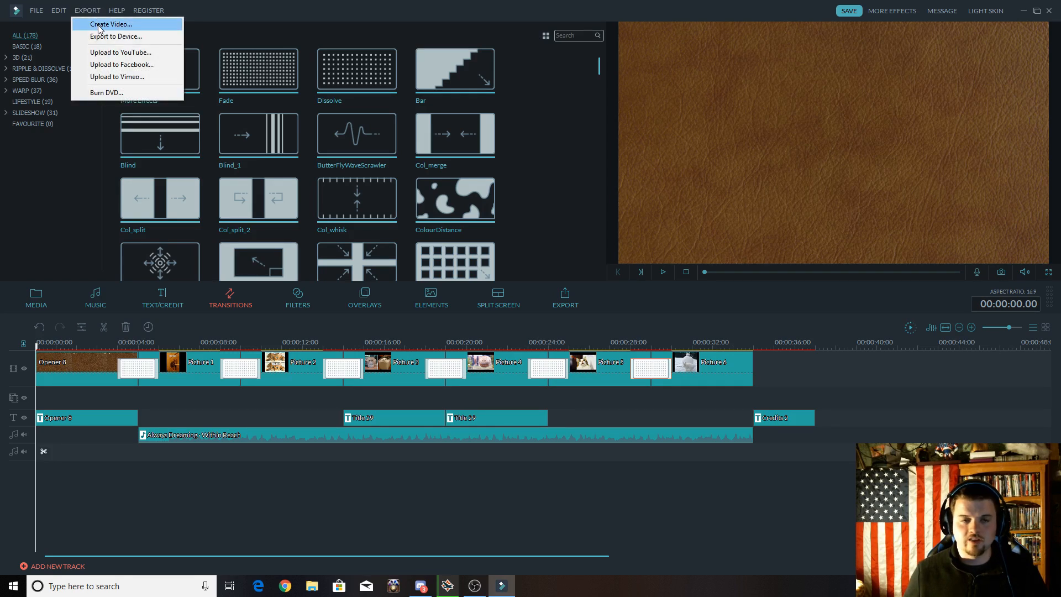
pyautogui.click(100, 26)
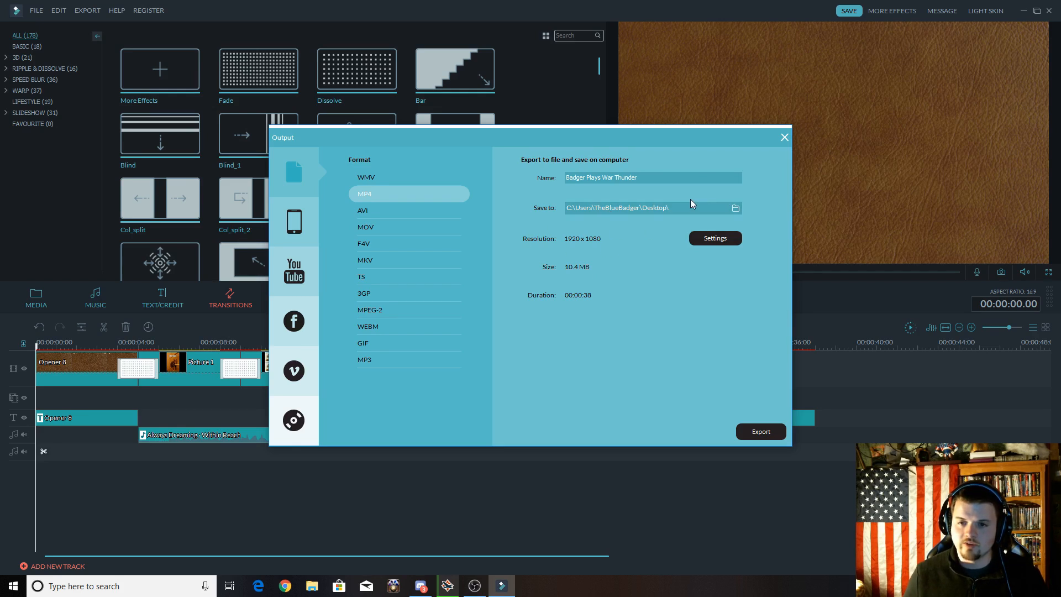
pyautogui.moveTo(680, 178); pyautogui.dragTo(475, 159)
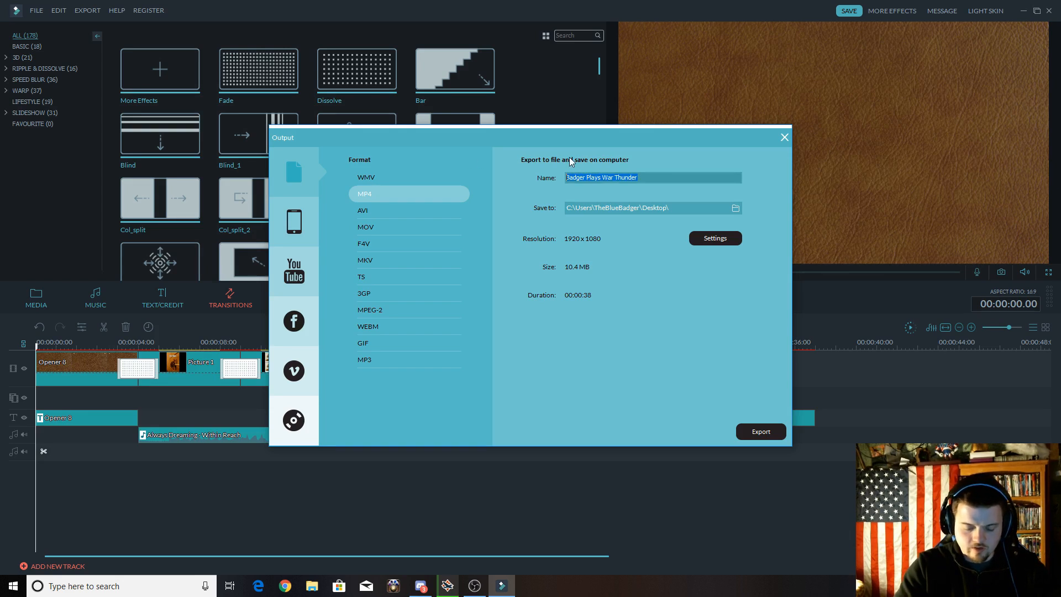
pyautogui.write('Funyy Cat Photos')
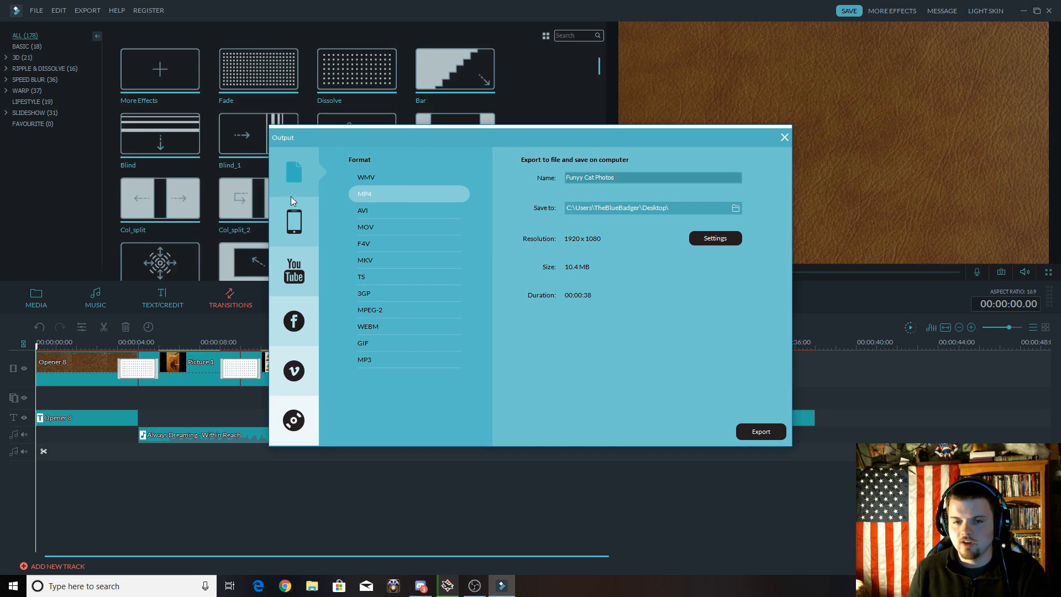
pyautogui.click(766, 432)
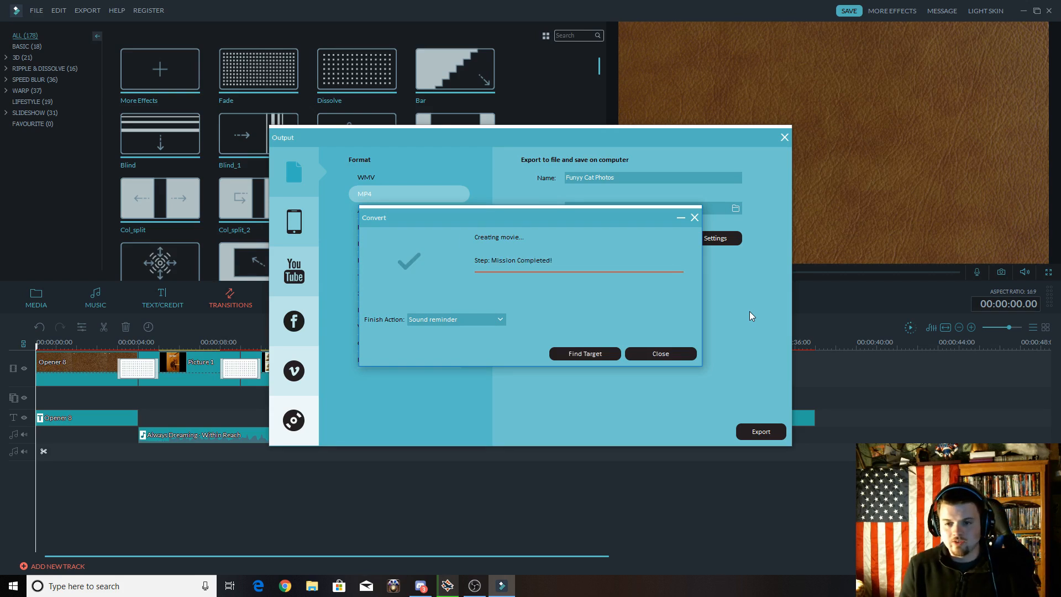
pyautogui.click(651, 354)
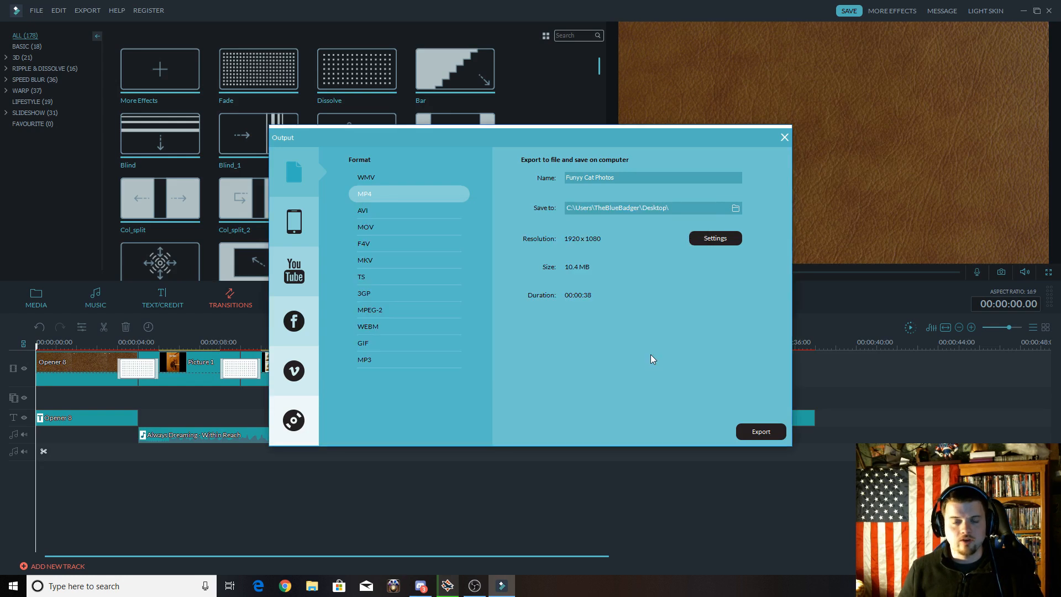
pyautogui.click(785, 137)
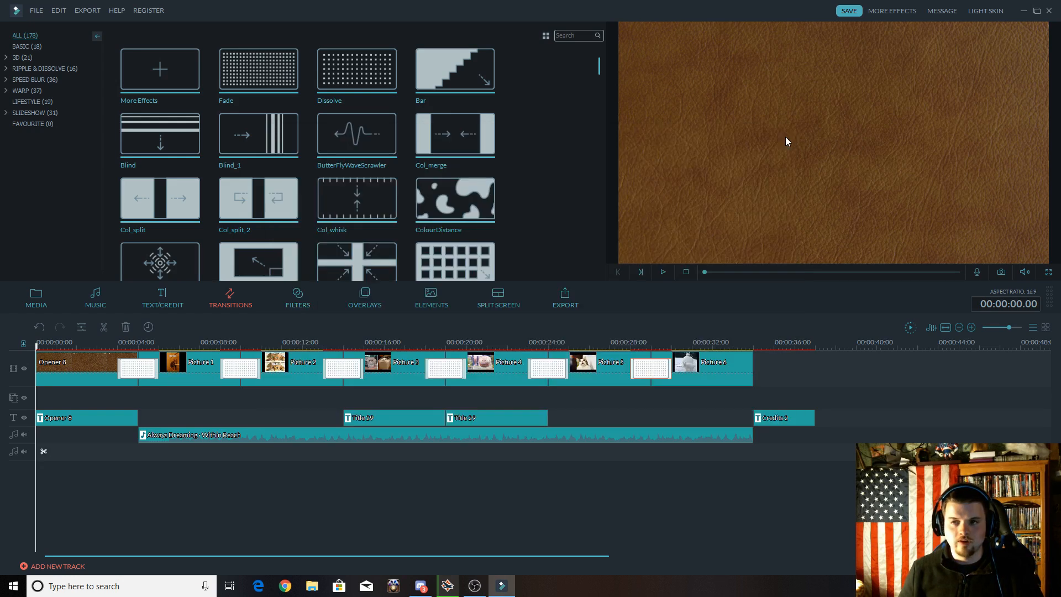
# Step: Switch to the desktop, move the exported Funyy Cat Photos file clear of the other icons, and play it
pyautogui.click(1025, 12)
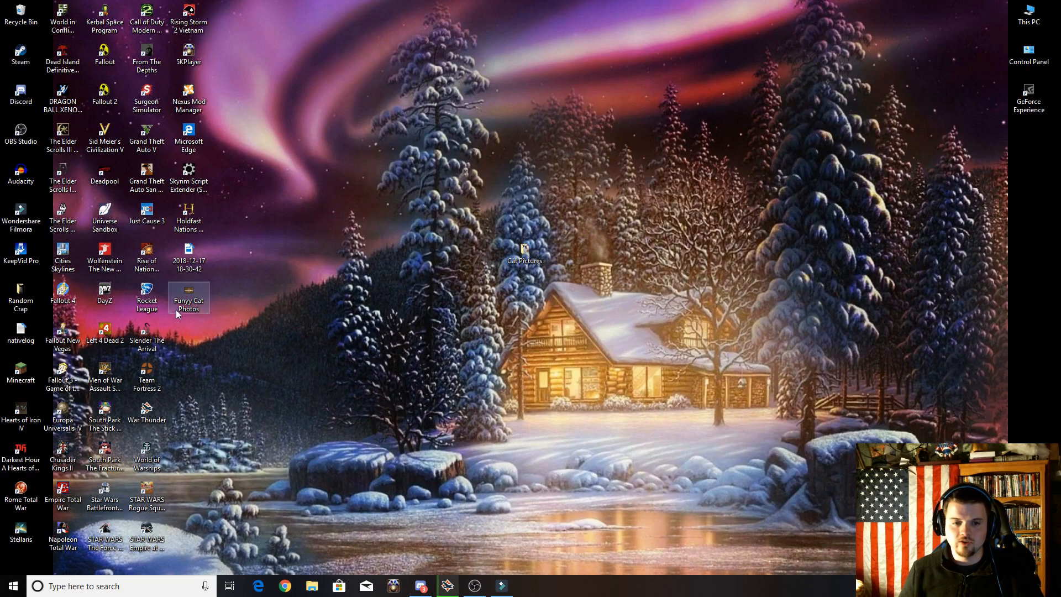
pyautogui.moveTo(179, 303); pyautogui.dragTo(278, 292)
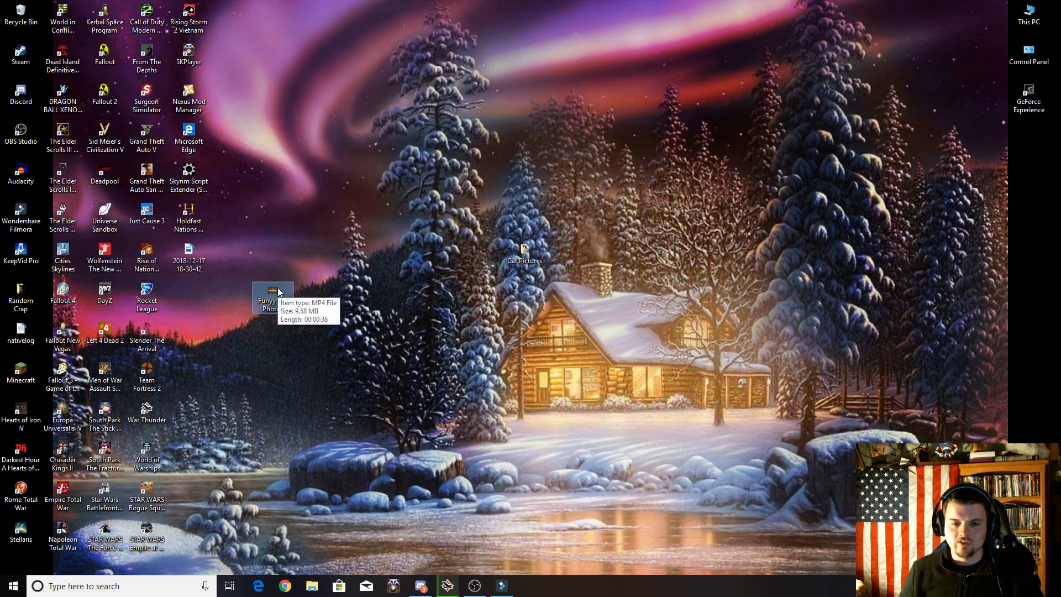
pyautogui.doubleClick(277, 292)
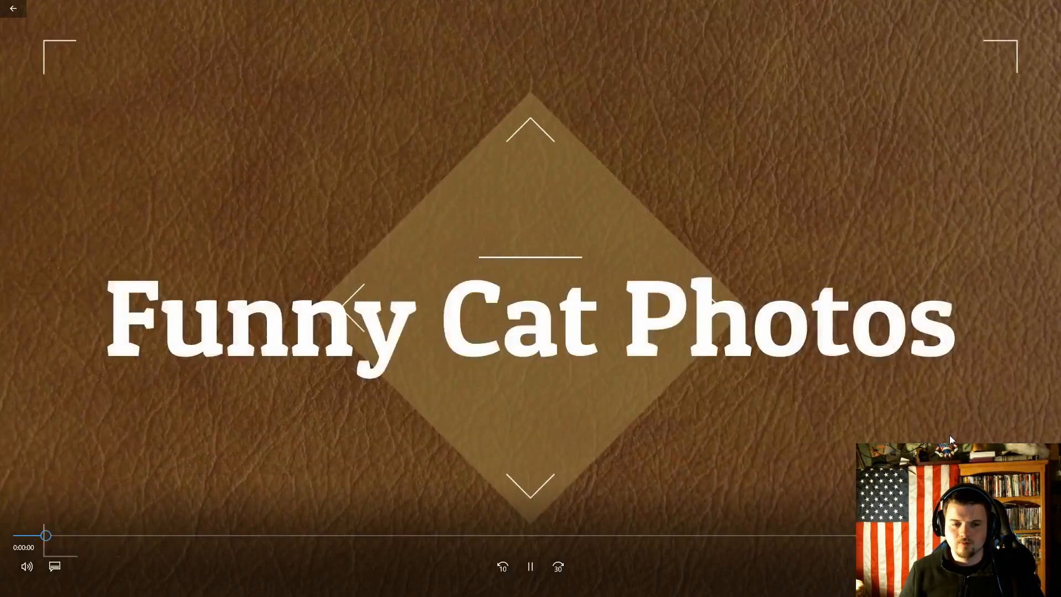